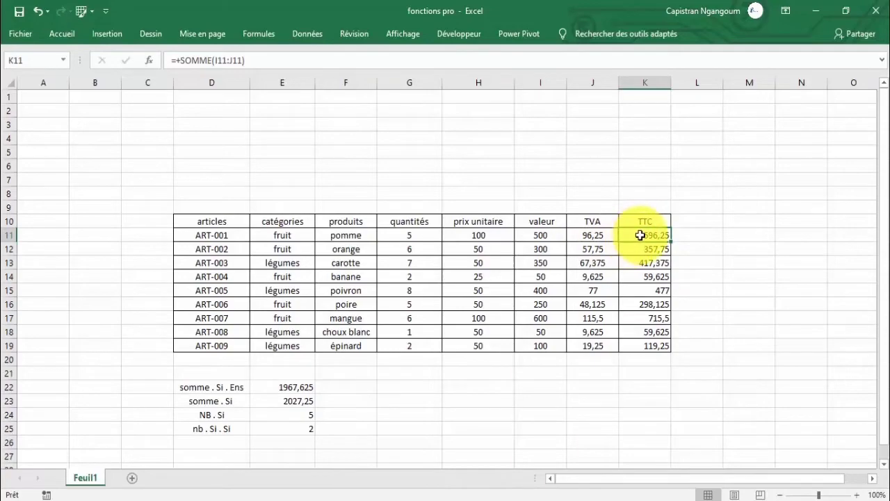
Add a running total of the TTC values in K11:K19 to the adjoining column using Quick Analysis.
drag(633, 236, 647, 346)
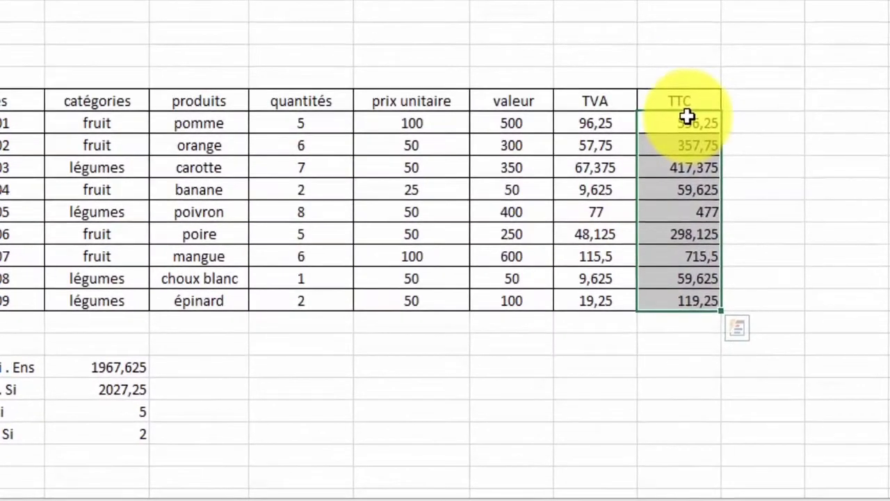
click(742, 334)
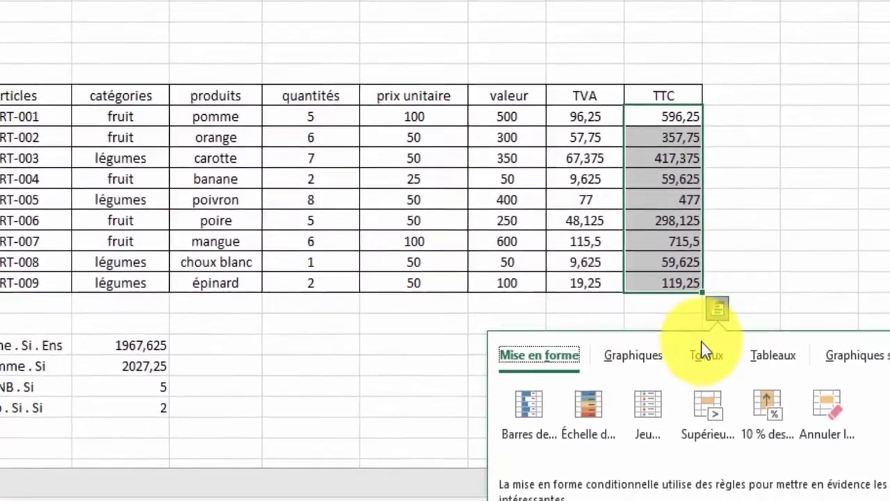
click(717, 371)
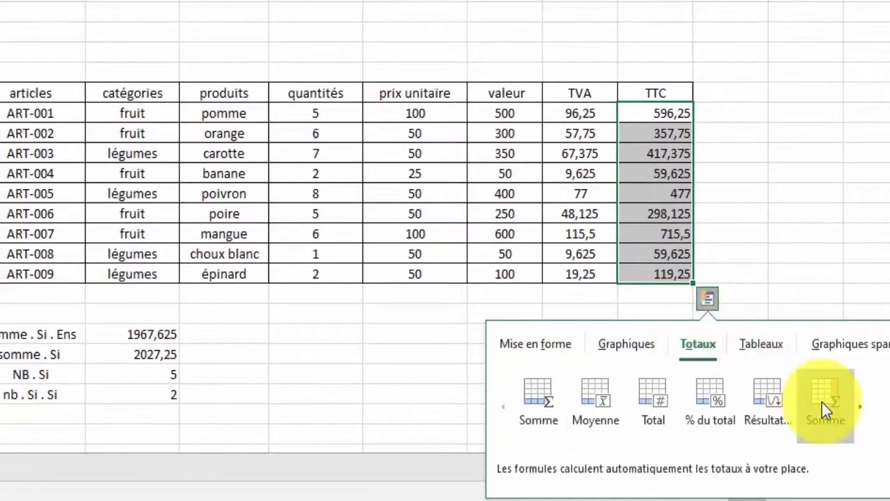
click(859, 401)
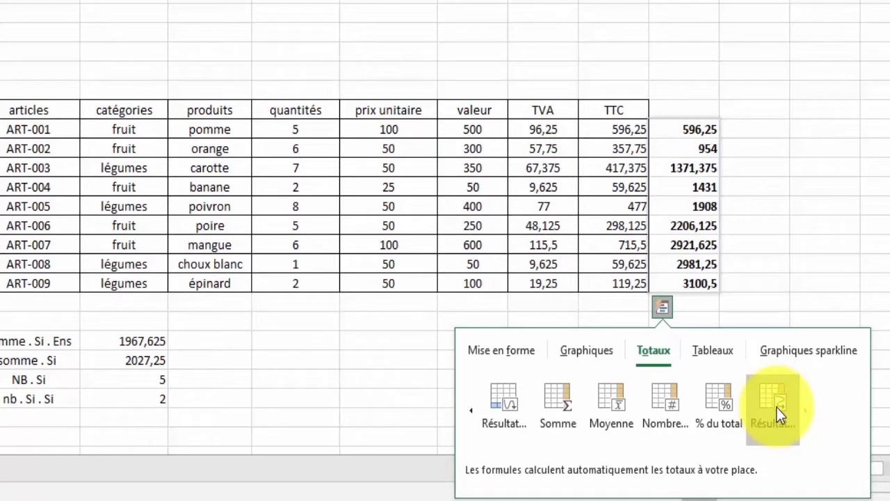
click(776, 407)
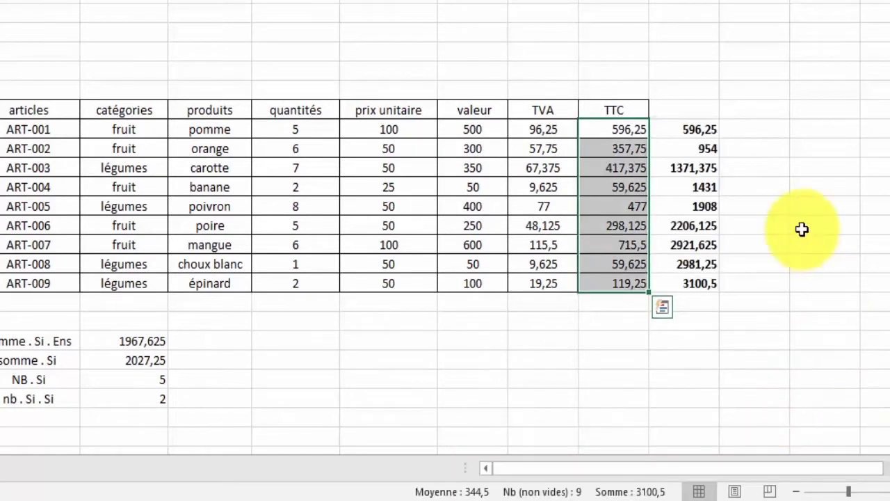
Enter the header "cumule" in L10 and clear the running totals in L11:L19.
click(697, 109)
text(cu)
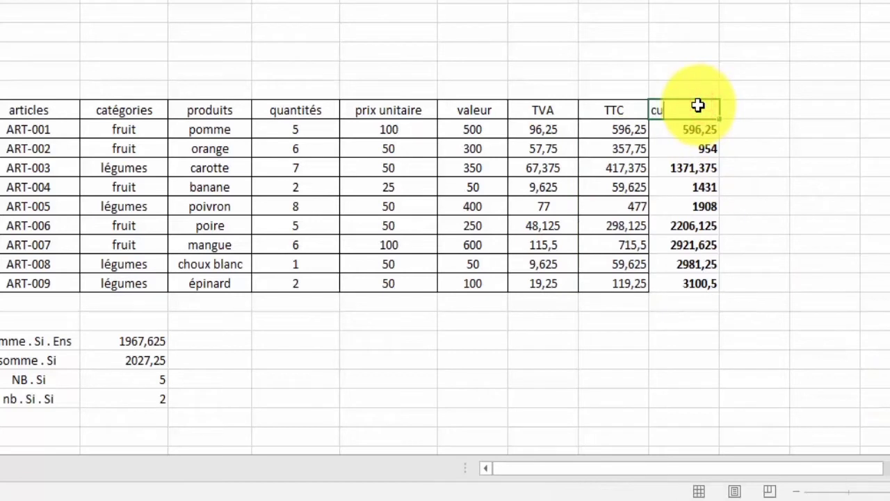
text(mulé)
key(Return)
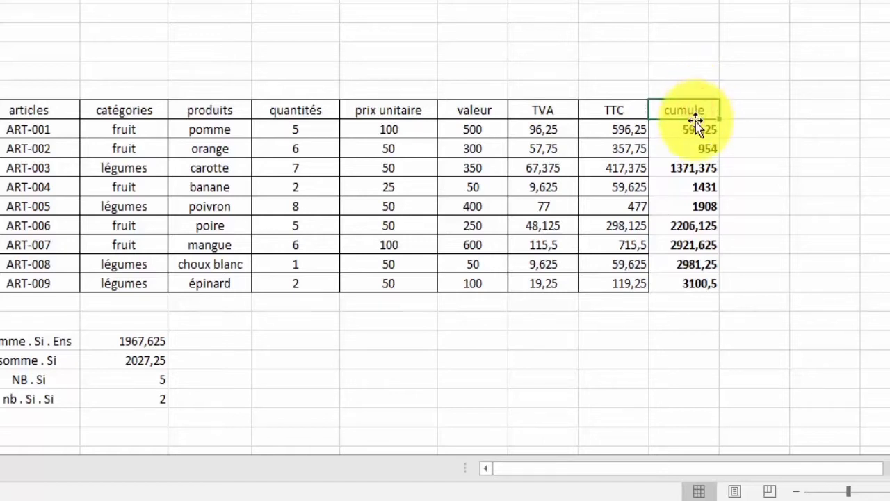
drag(695, 125, 688, 277)
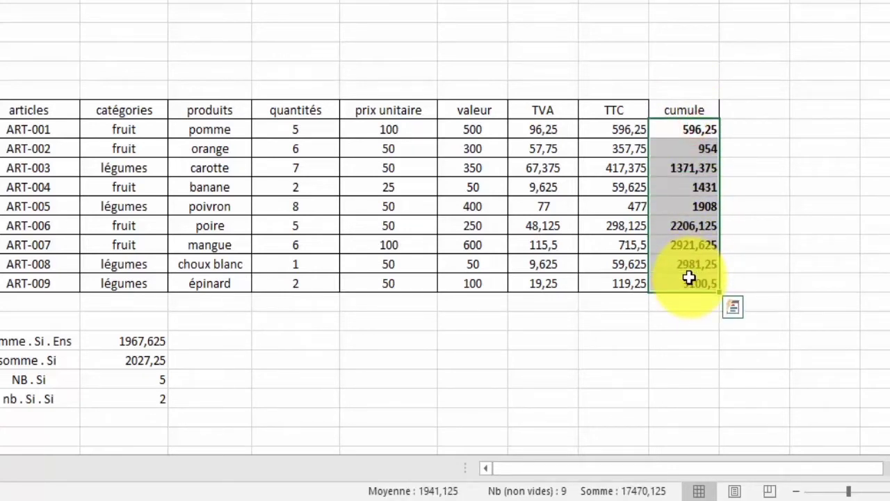
key(Delete)
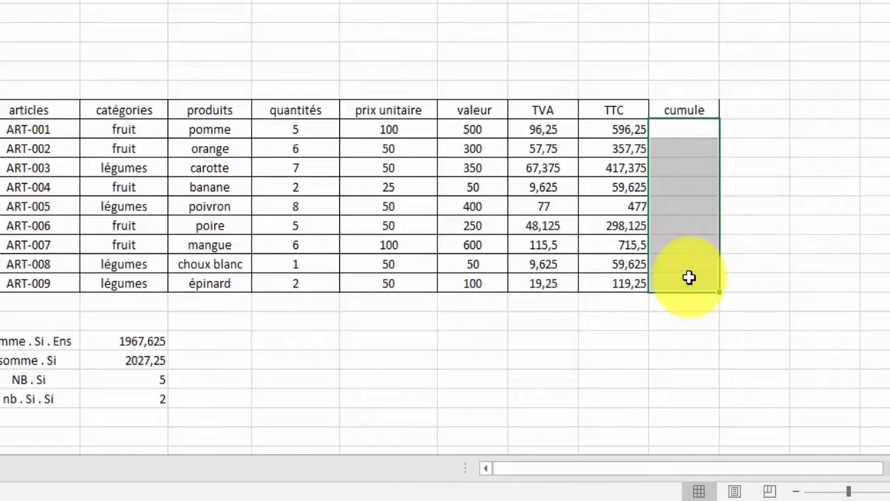
Enter the cumulative formula =SOMME($K$11:K11) in L11 and fill it down to L19.
click(684, 129)
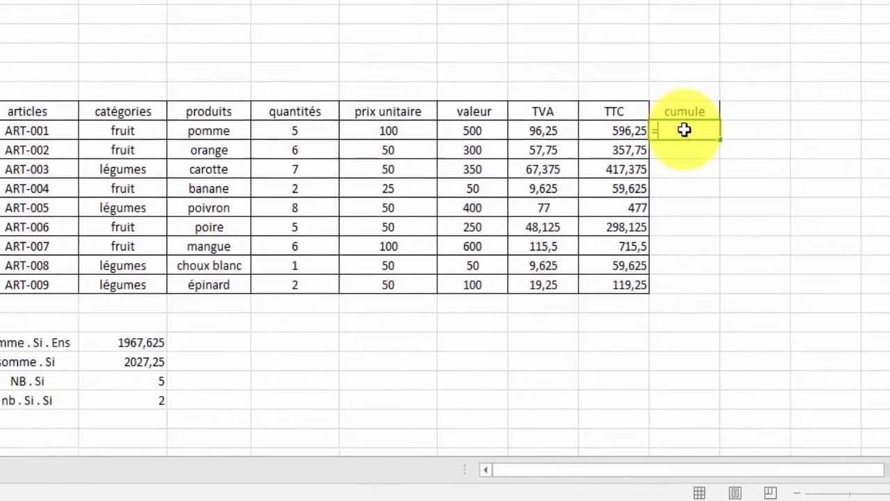
text(=som)
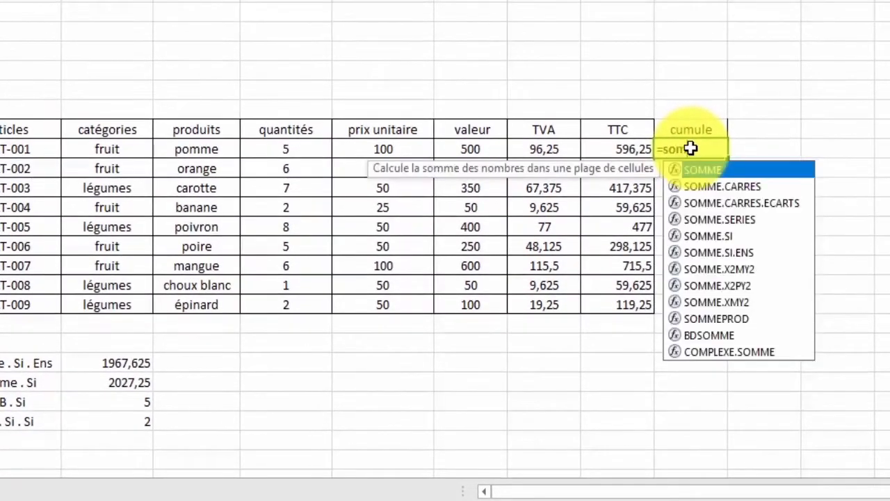
double_click(740, 171)
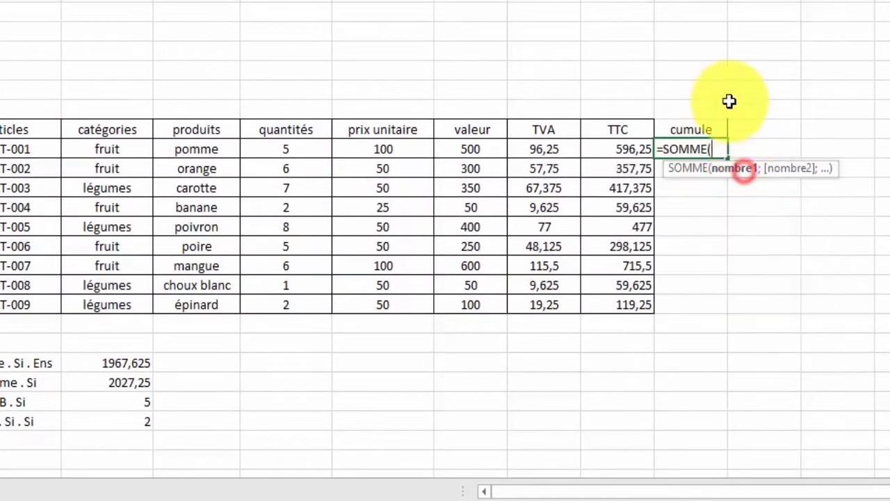
click(637, 148)
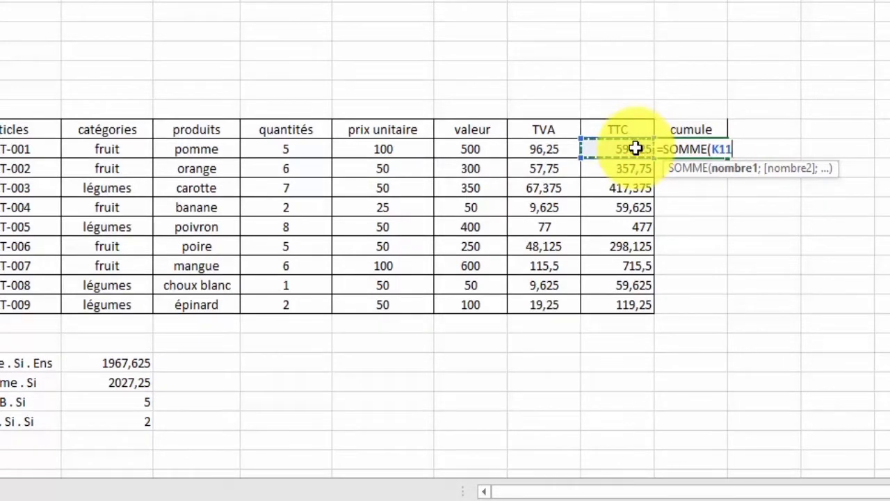
key(F4)
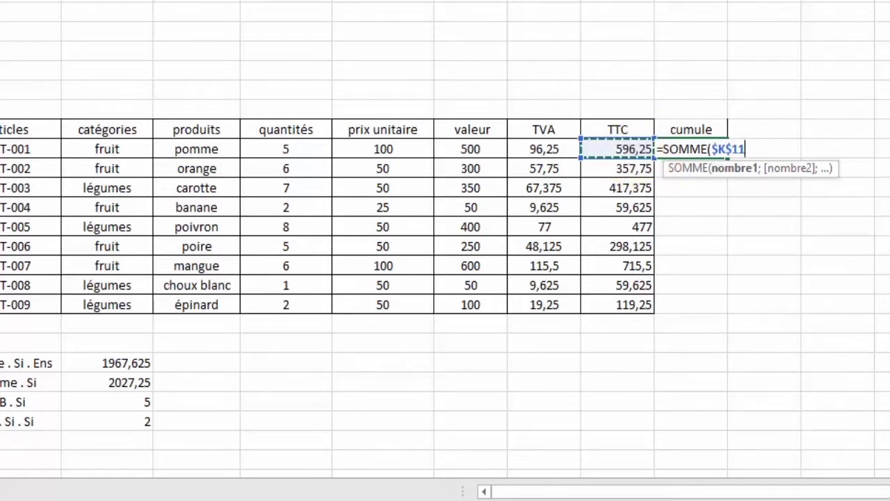
key(F2)
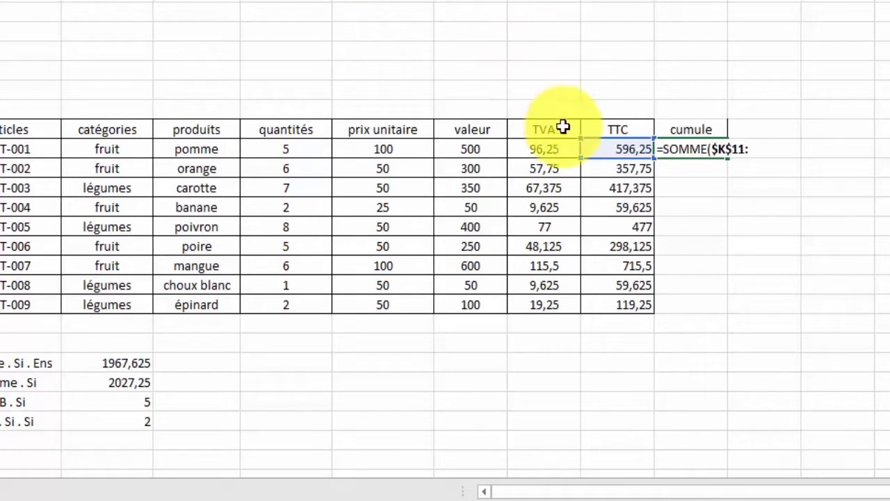
click(605, 146)
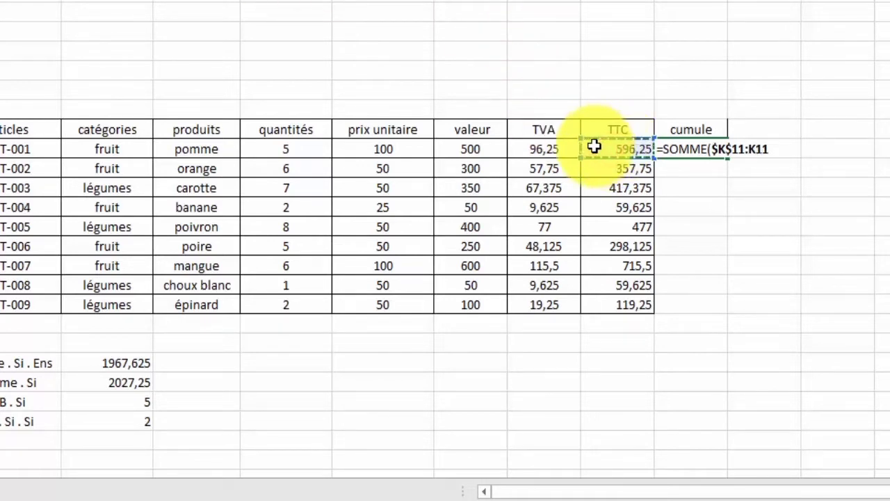
text())
key(Return)
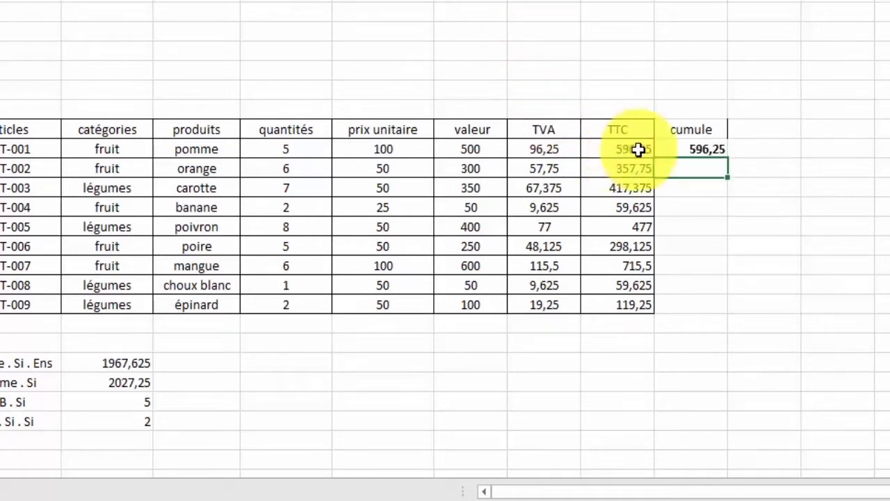
click(685, 149)
drag(726, 158, 719, 304)
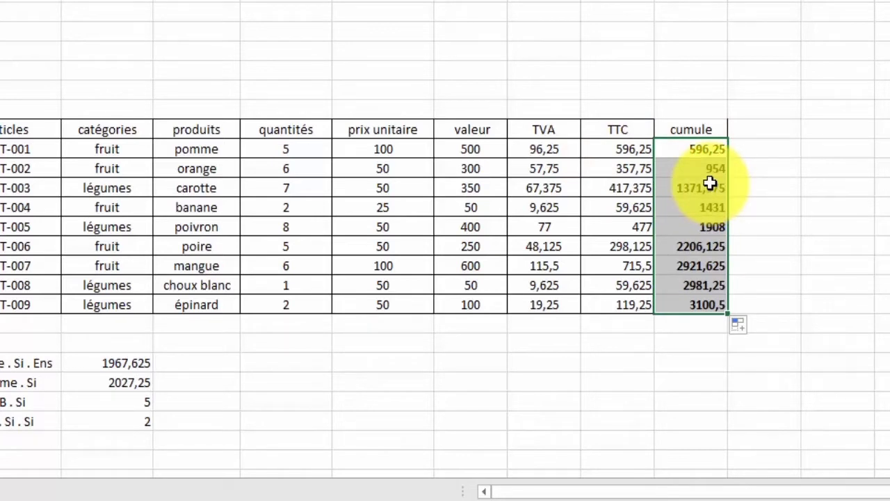
Clear L11:L19 and regenerate the running total of the TTC values K11:K19 with Quick Analysis.
drag(701, 149, 689, 296)
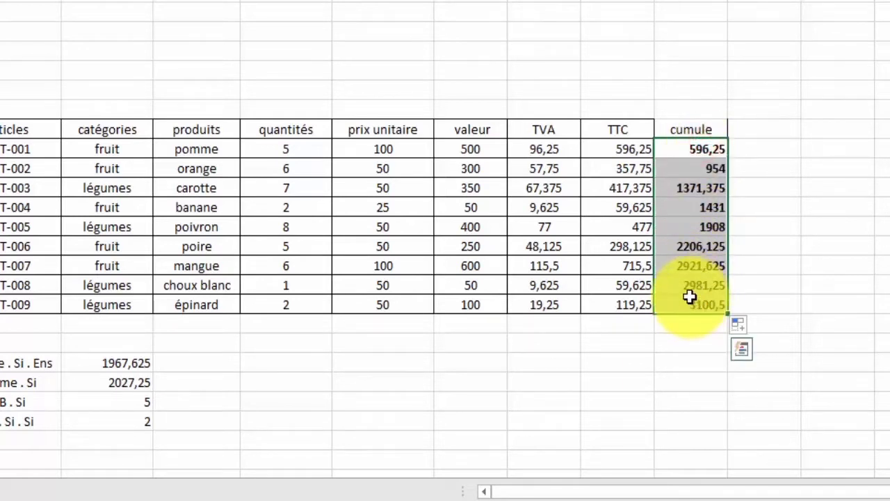
key(Delete)
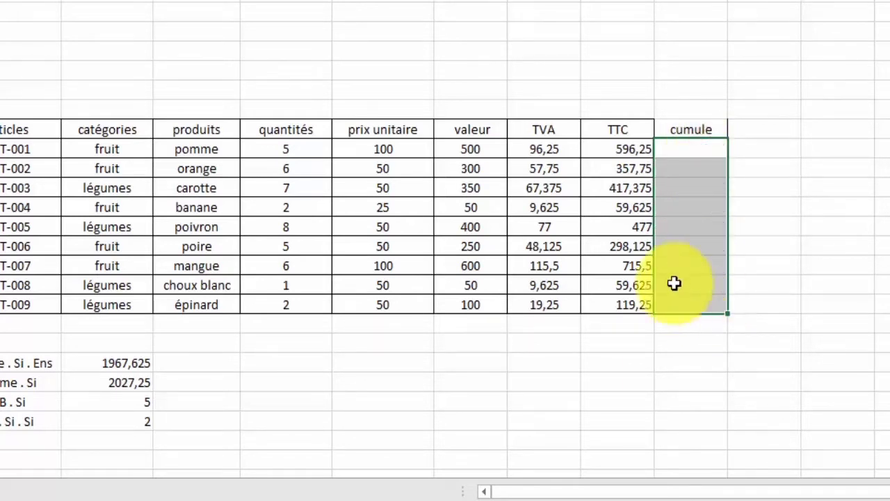
drag(627, 148, 633, 299)
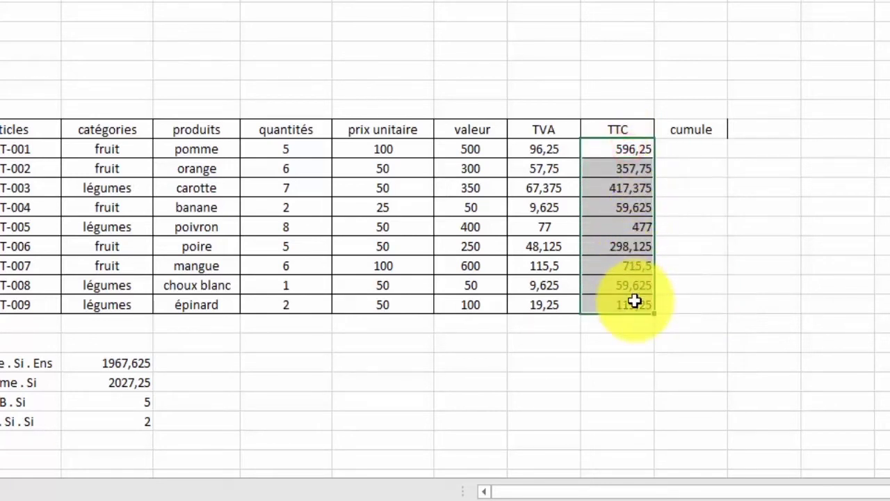
click(669, 327)
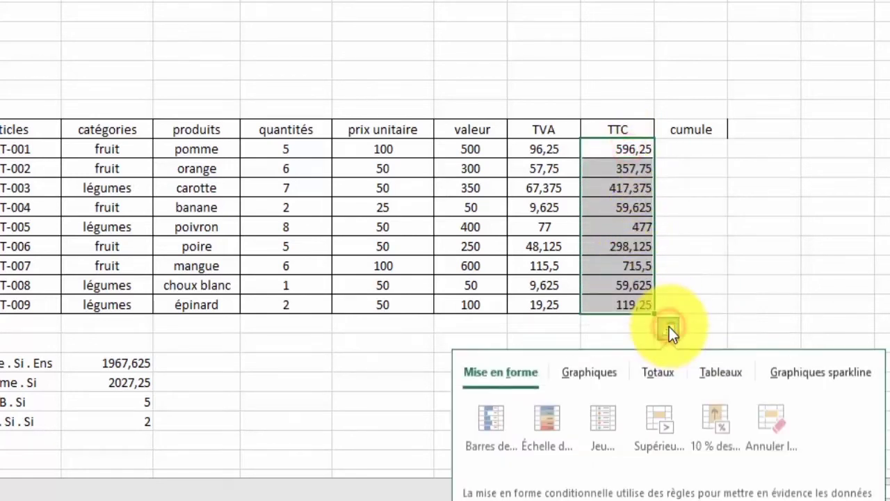
click(673, 374)
click(821, 431)
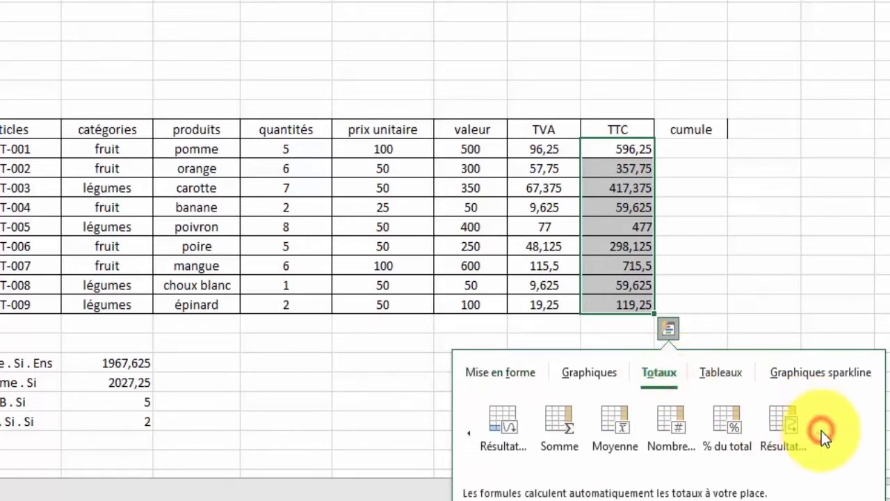
click(785, 434)
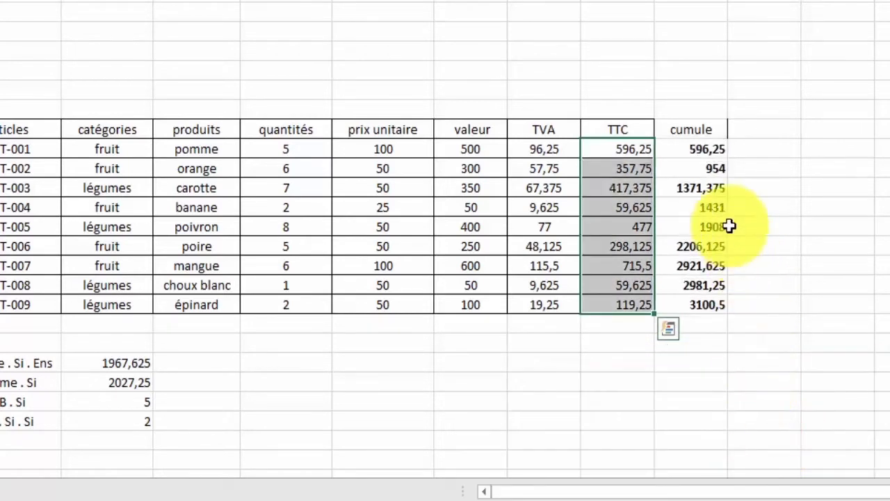
Delete the regenerated running totals from the cumule column, L11:L19.
click(693, 153)
drag(693, 153, 707, 312)
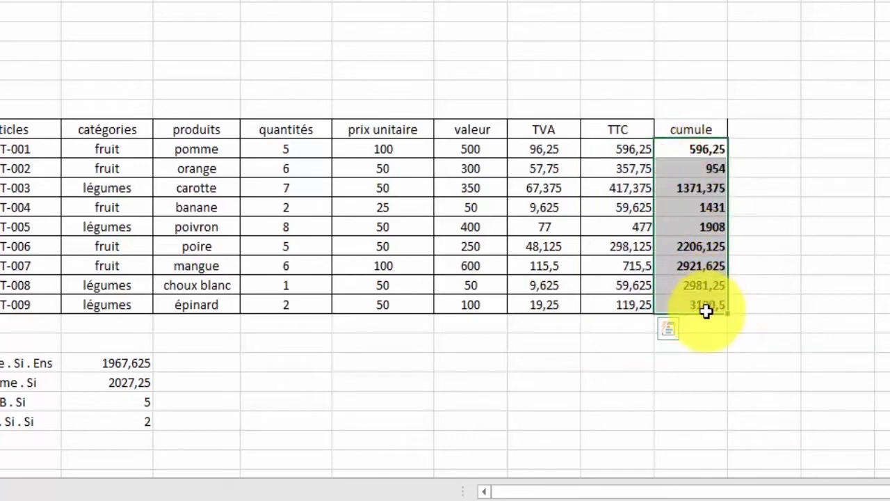
key(Delete)
Replace the header in L10 with "remarque".
click(691, 131)
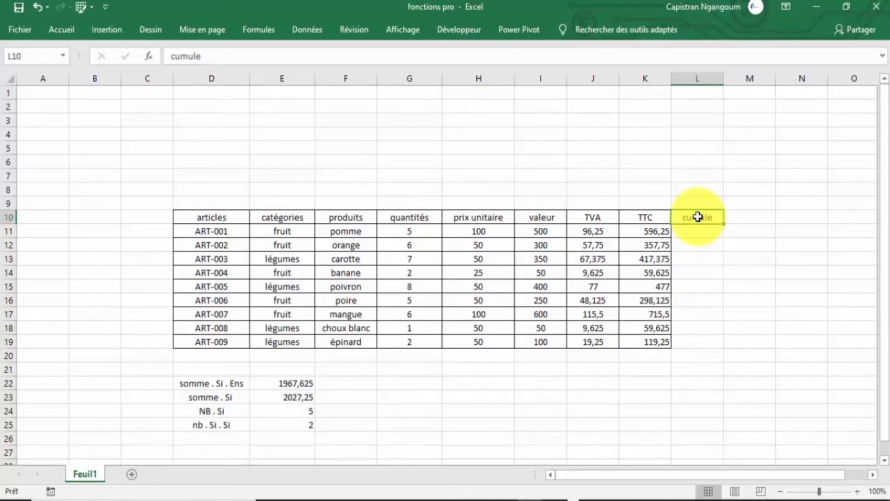
text(rea)
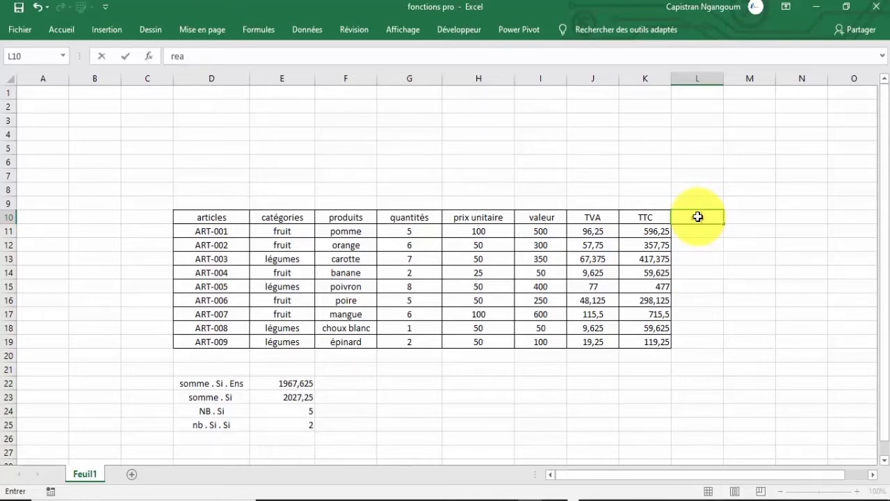
key(BackSpace)
text(matrq)
key(BackSpace)
key(BackSpace)
key(BackSpace)
text(rque)
key(Return)
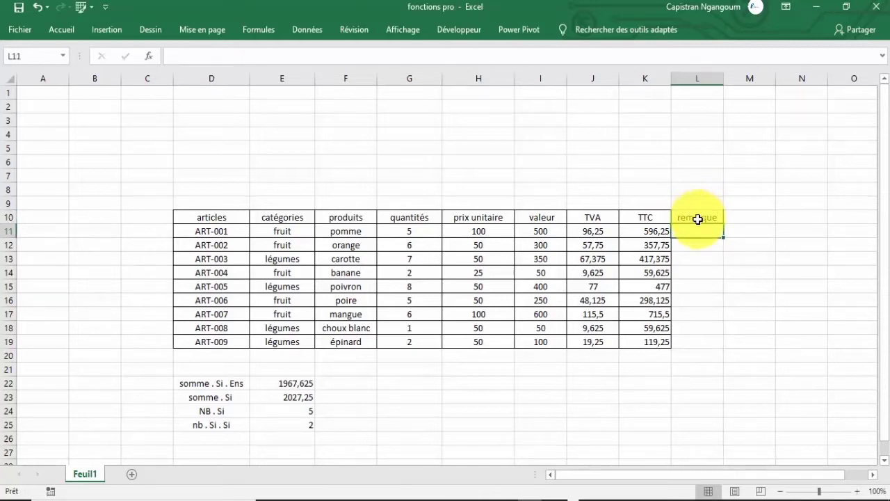
Try to apply all borders to the remarque column, L10:L19.
click(697, 247)
click(698, 228)
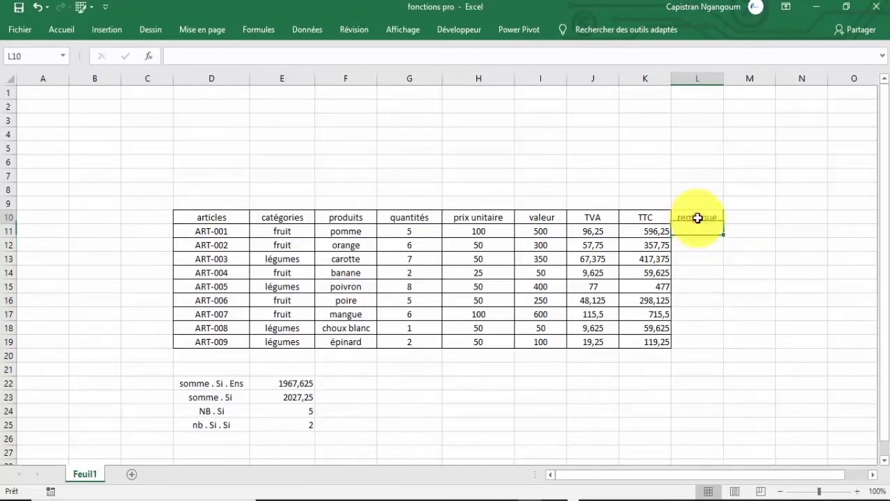
drag(700, 218, 703, 341)
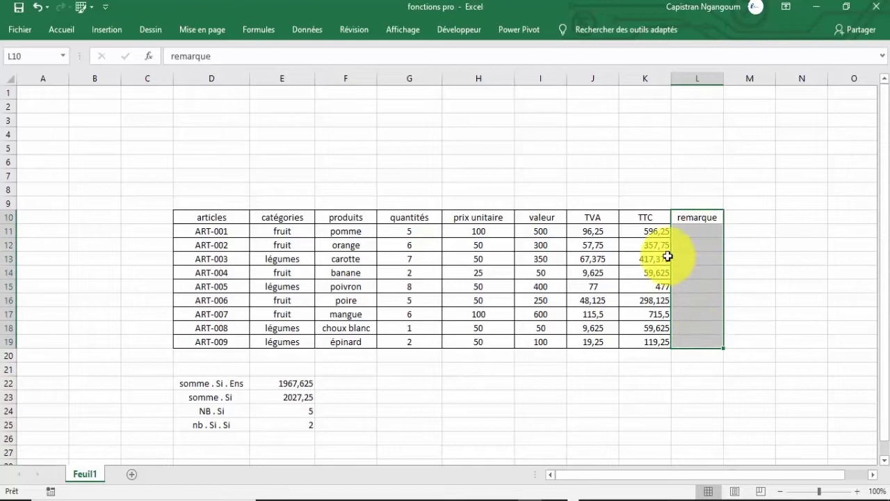
click(650, 218)
drag(681, 217, 688, 342)
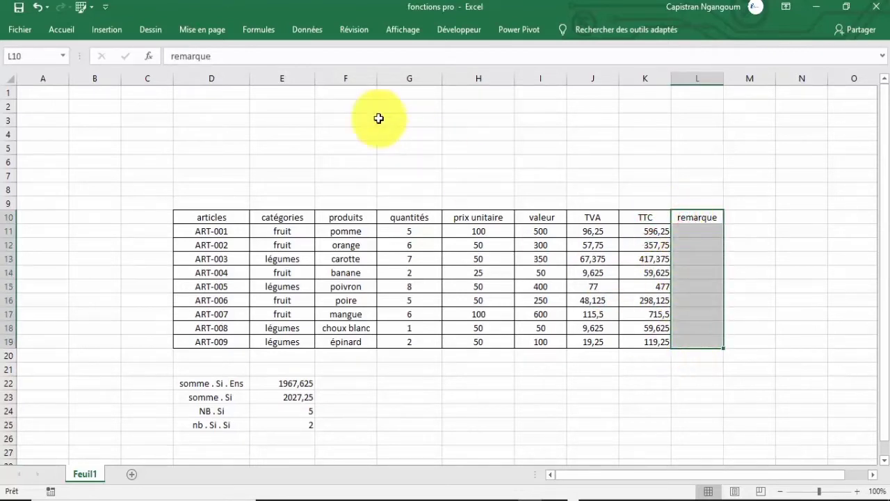
click(61, 29)
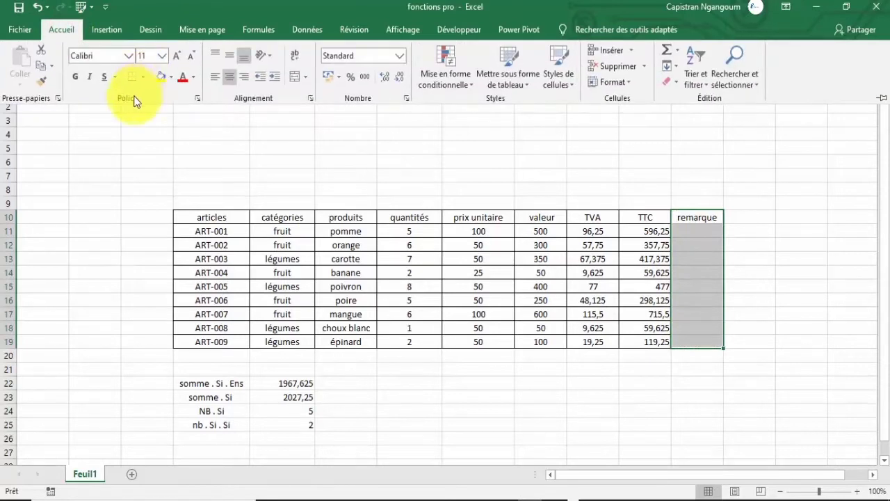
click(144, 79)
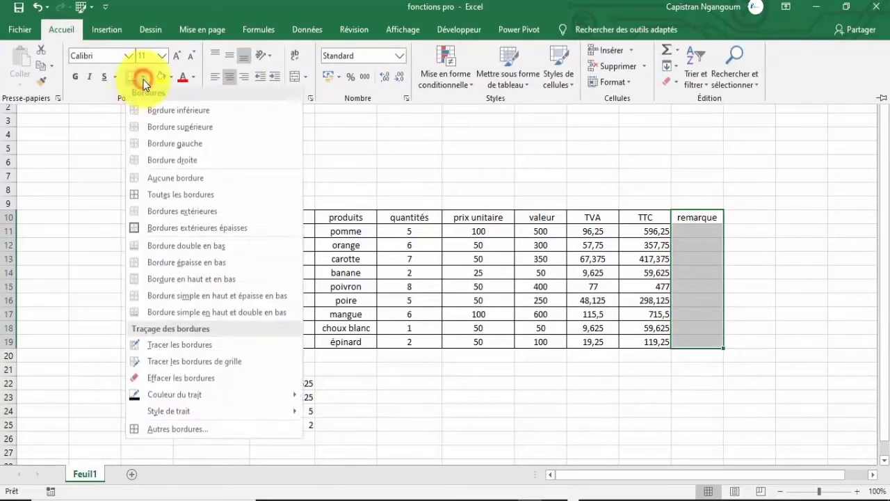
click(163, 196)
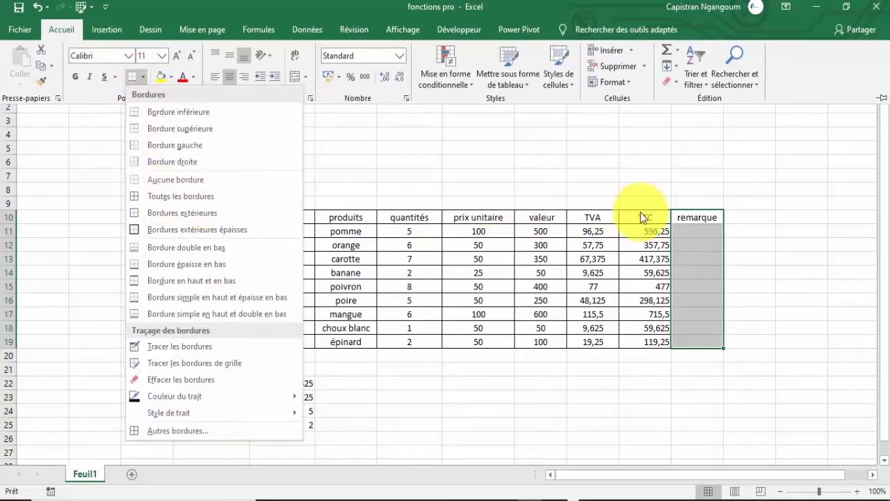
click(602, 214)
click(596, 215)
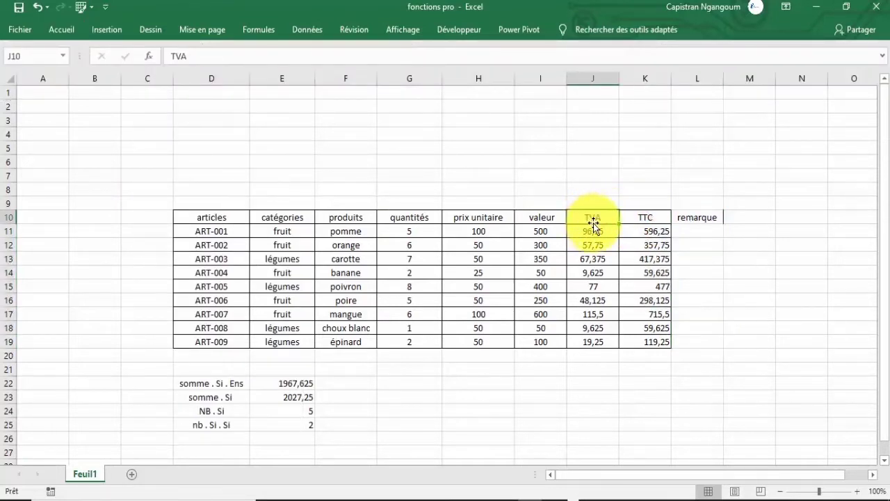
Copy the cell formatting of I11 onto the remarque column, L10:L19.
click(554, 235)
click(592, 236)
click(545, 233)
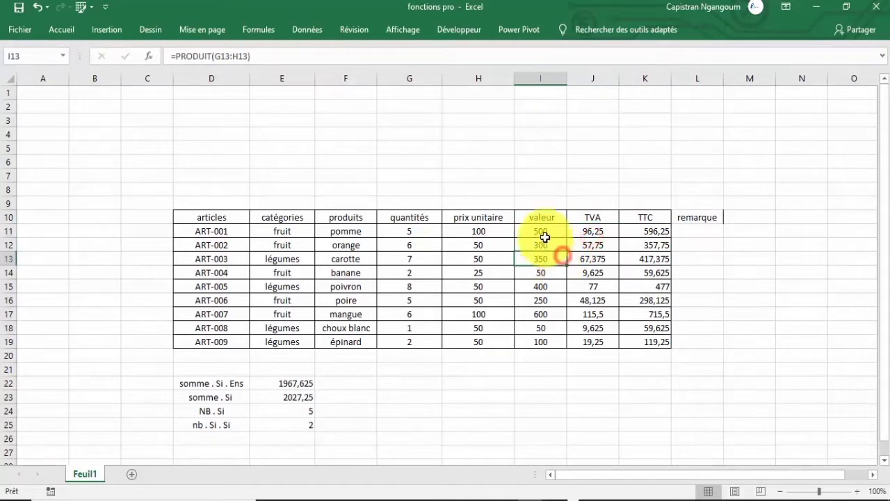
right_click(553, 231)
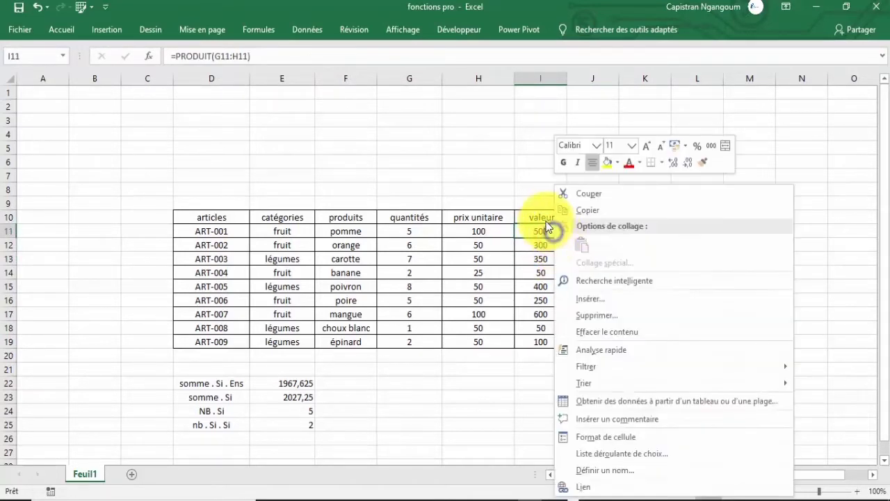
click(702, 164)
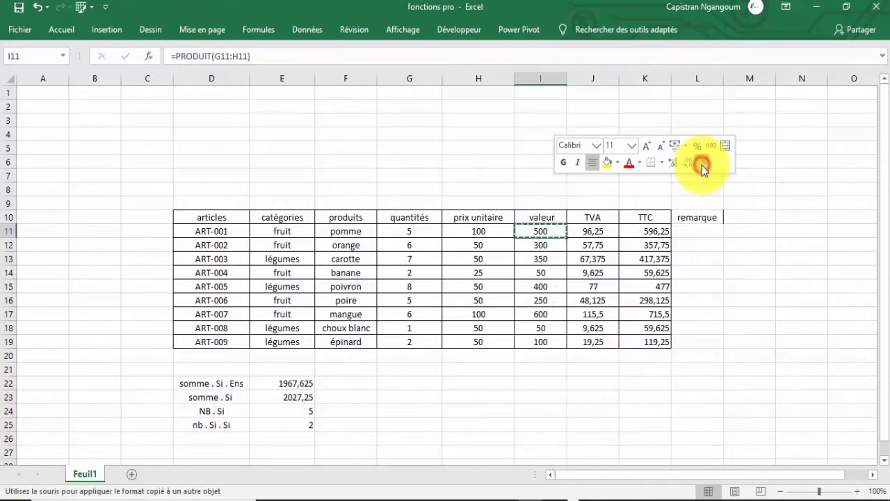
drag(701, 217, 687, 339)
click(701, 229)
click(701, 248)
click(699, 270)
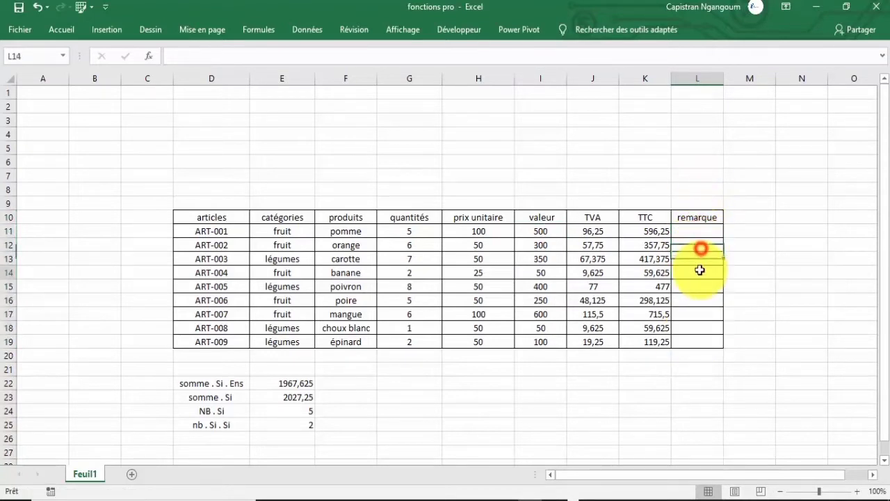
click(700, 292)
click(700, 310)
click(698, 336)
click(707, 260)
click(694, 305)
click(691, 322)
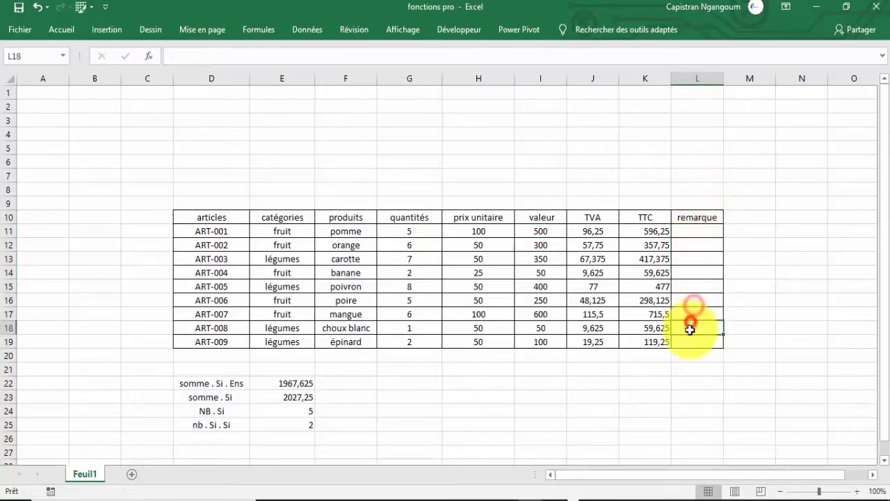
Start an SI formula in L11 that tests whether the TTC value in K11 is less than 300.
click(693, 229)
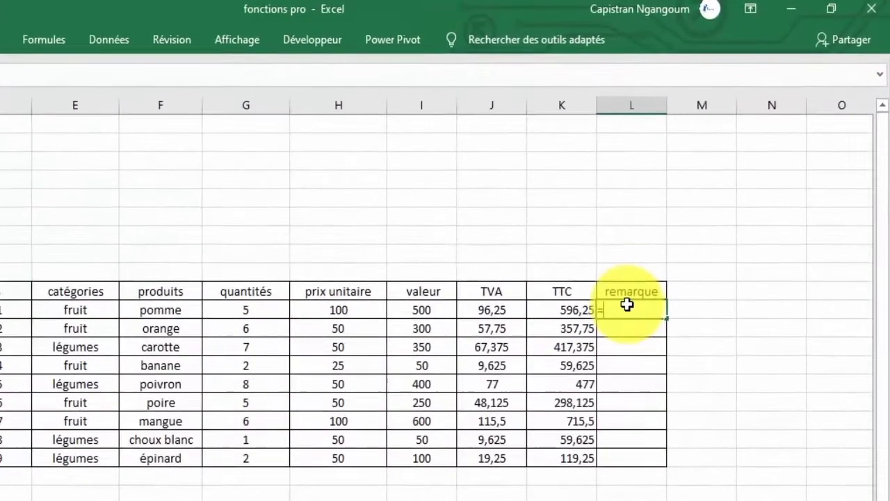
text(=si)
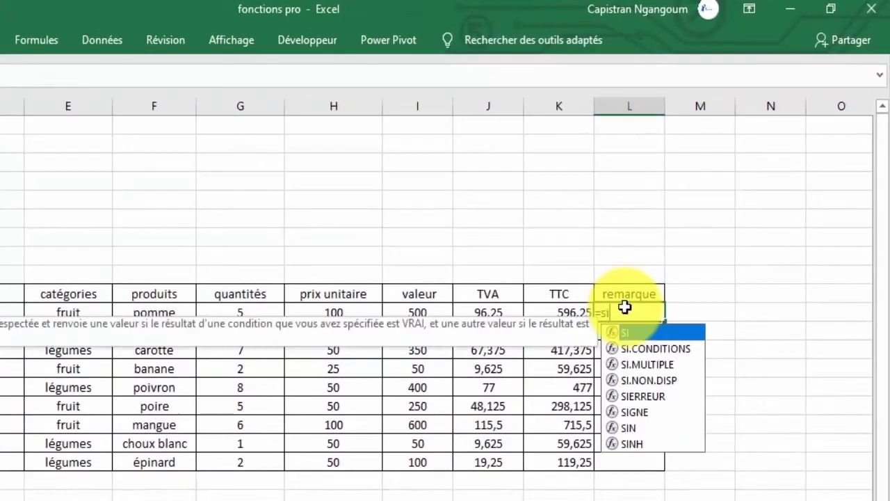
double_click(666, 334)
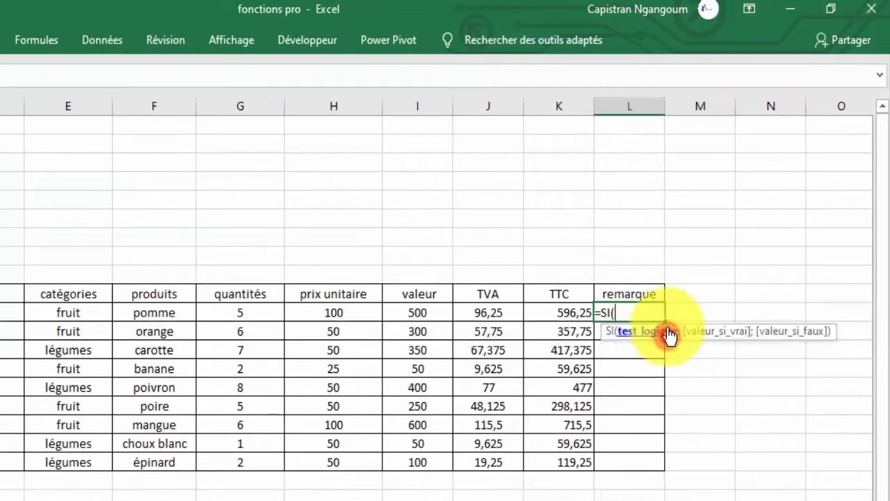
click(562, 313)
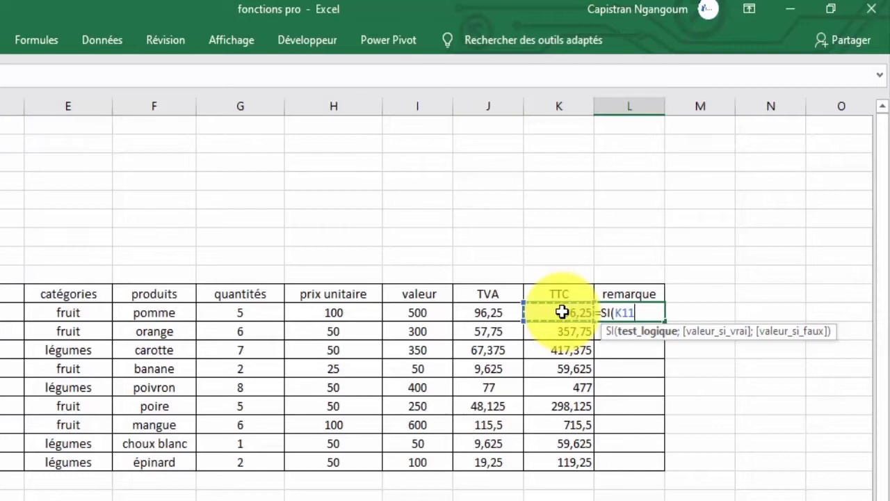
text(>)
key(BackSpace)
text(<300;)
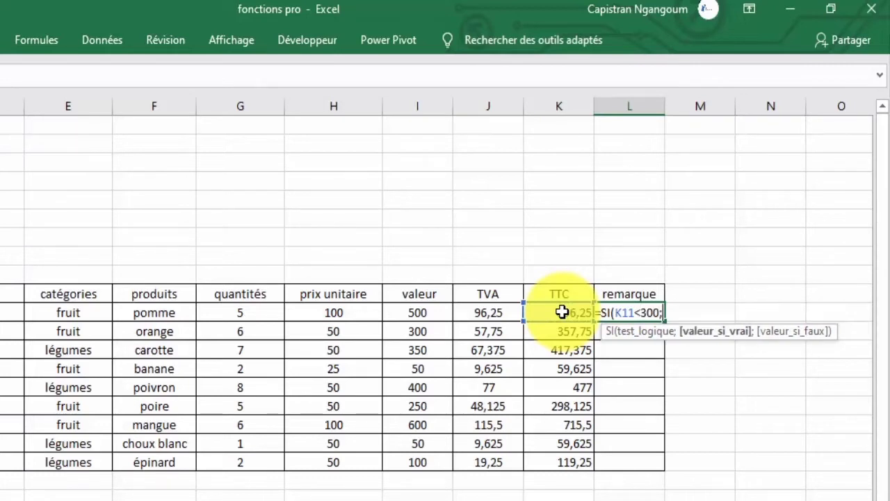
text(")
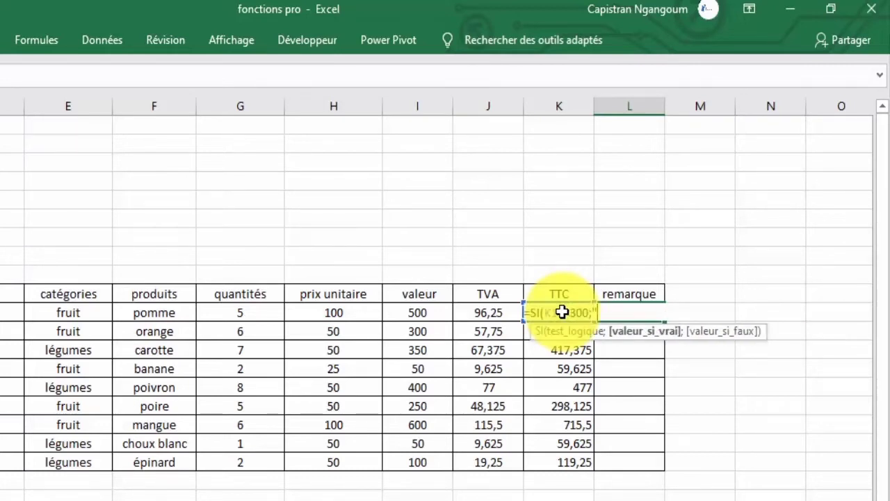
text(mauc)
Complete the SI formula in L11 with "mauvaise" as the true result and "bonne" as the false result.
key(BackSpace)
text(vais)
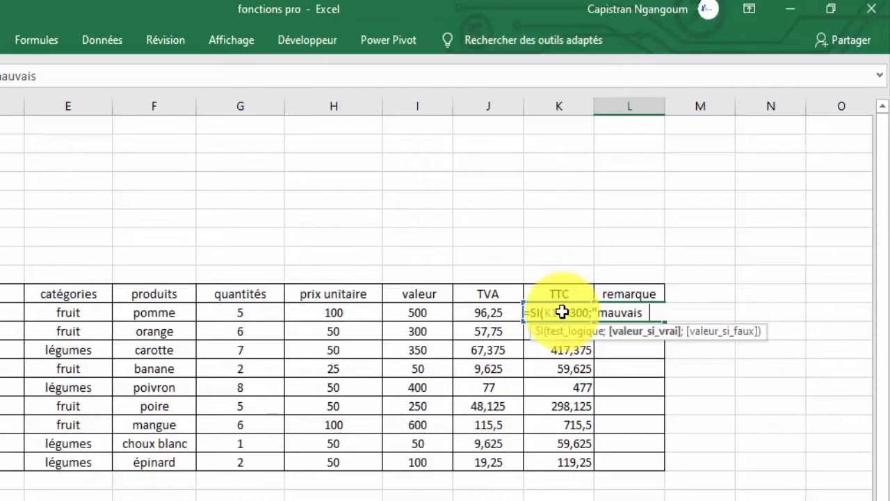
text(e";)
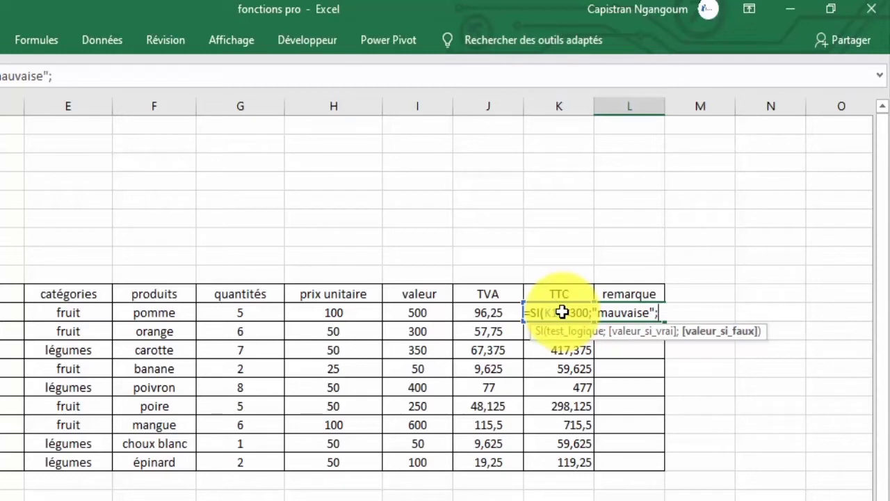
text("bonne)
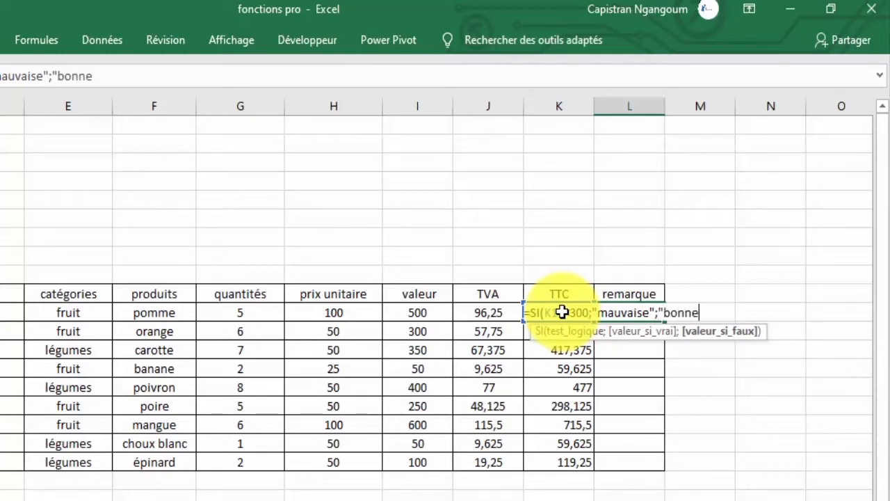
text("))
key(Return)
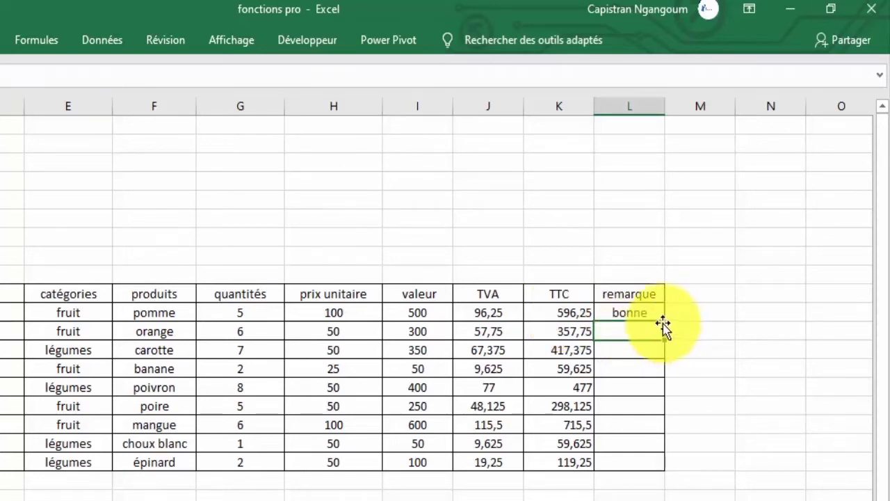
Fill the SI formula from L11 down the remarque column to L19.
click(634, 311)
drag(661, 320, 639, 461)
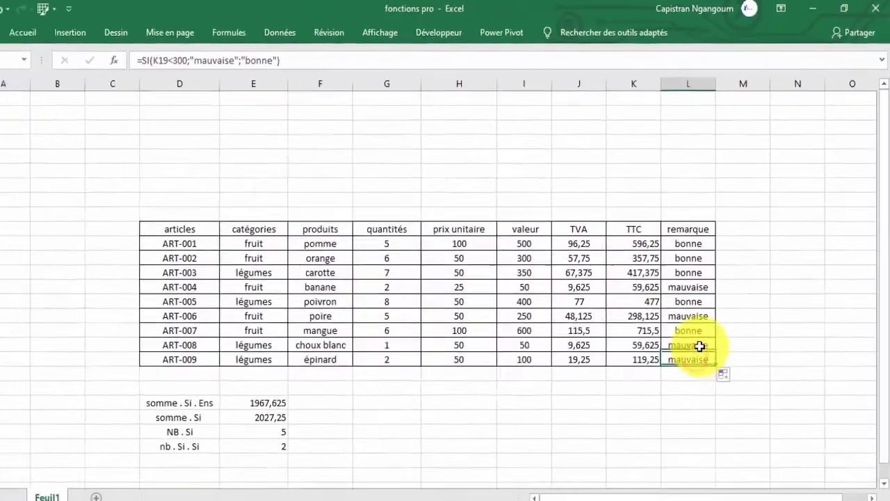
click(643, 424)
click(701, 288)
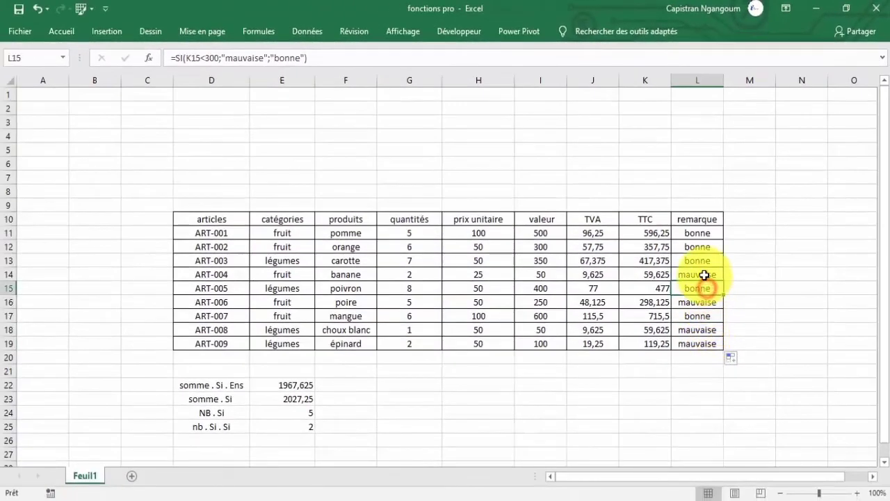
click(700, 274)
click(700, 260)
click(700, 247)
click(700, 233)
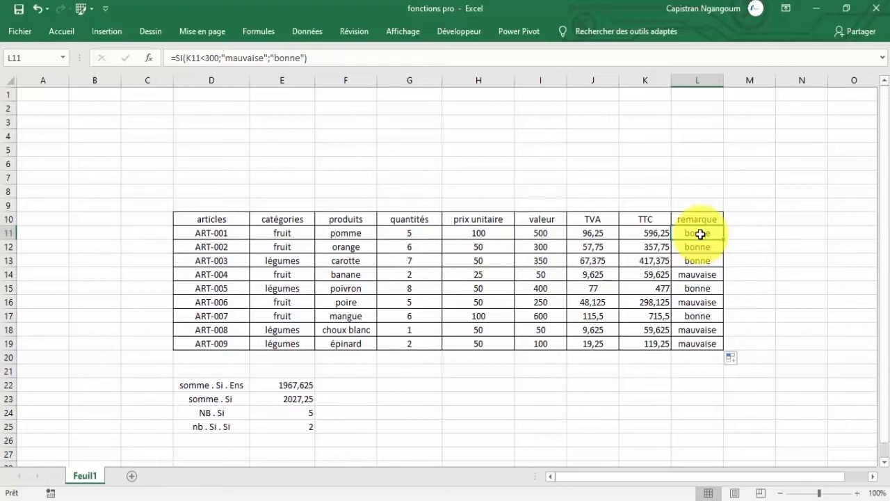
Enter the header "ordre" in M10, beside the remarque column.
click(749, 218)
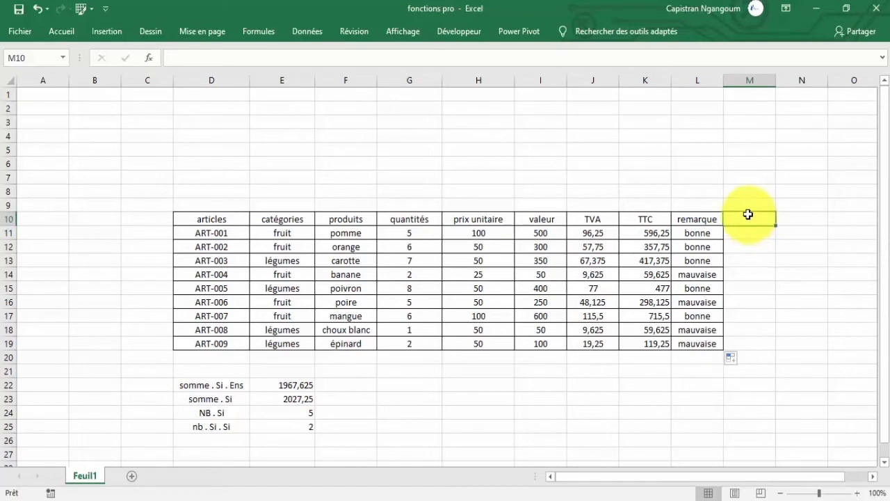
text(ordre)
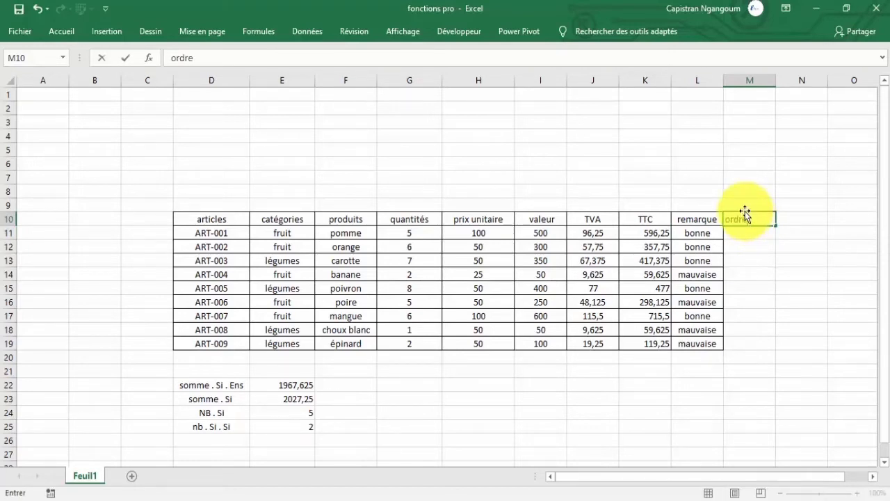
key(Return)
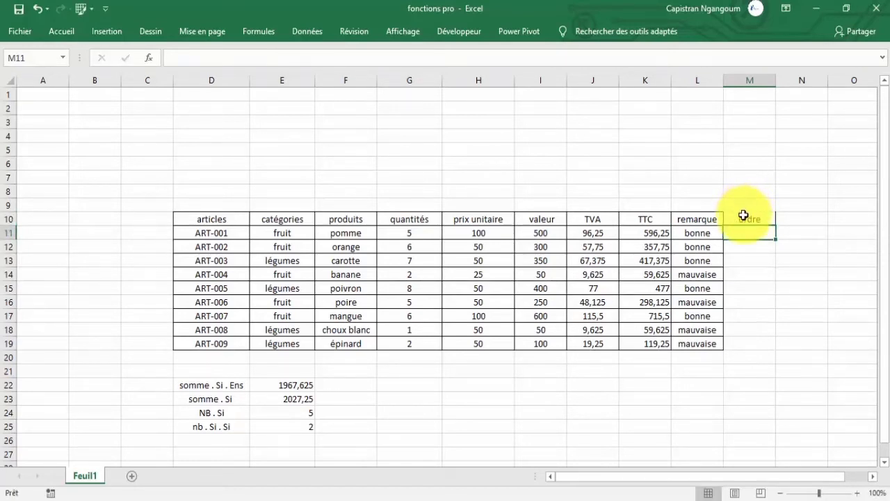
Copy the formatting of the prix unitaire header H10 onto the ordre column, M10:M19.
click(746, 216)
click(687, 217)
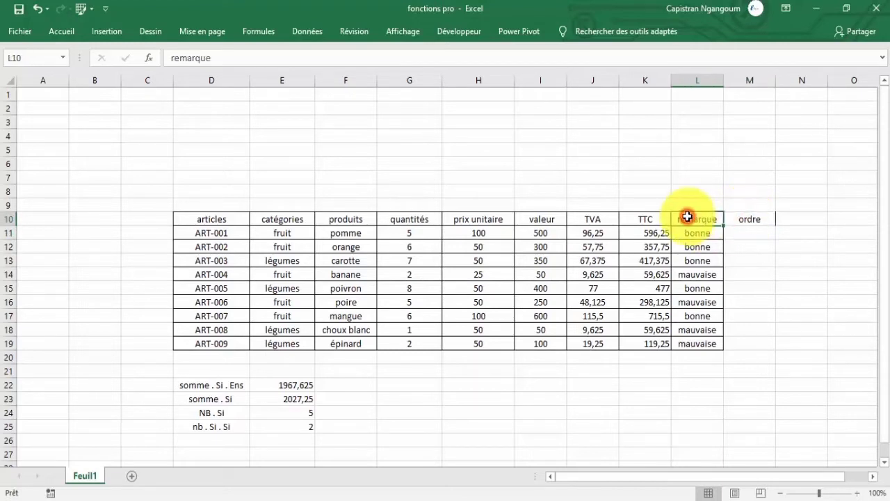
click(487, 219)
right_click(470, 217)
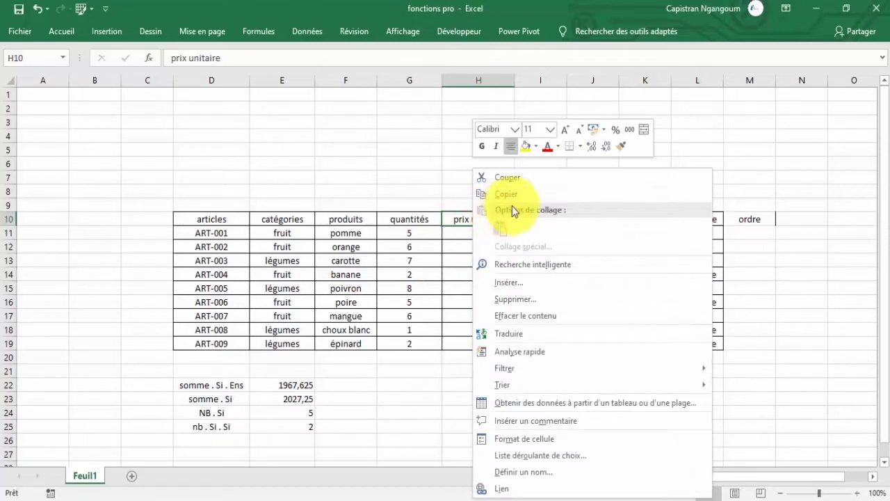
click(622, 146)
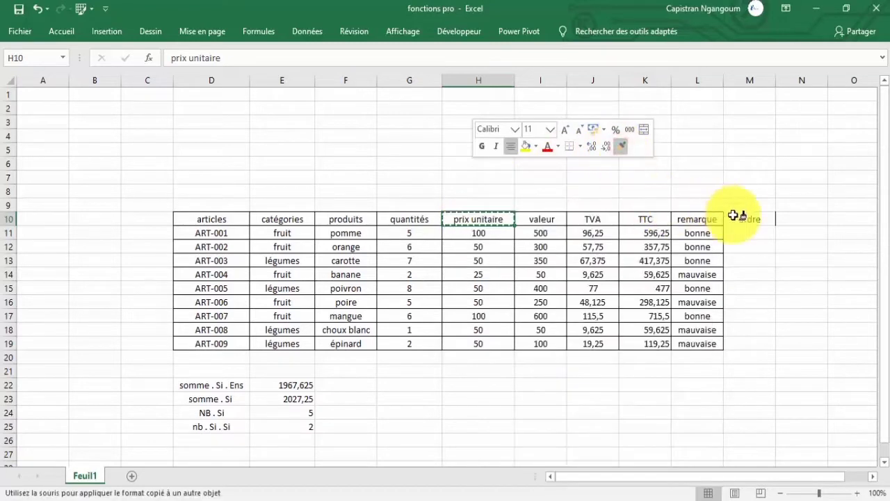
drag(748, 219, 748, 344)
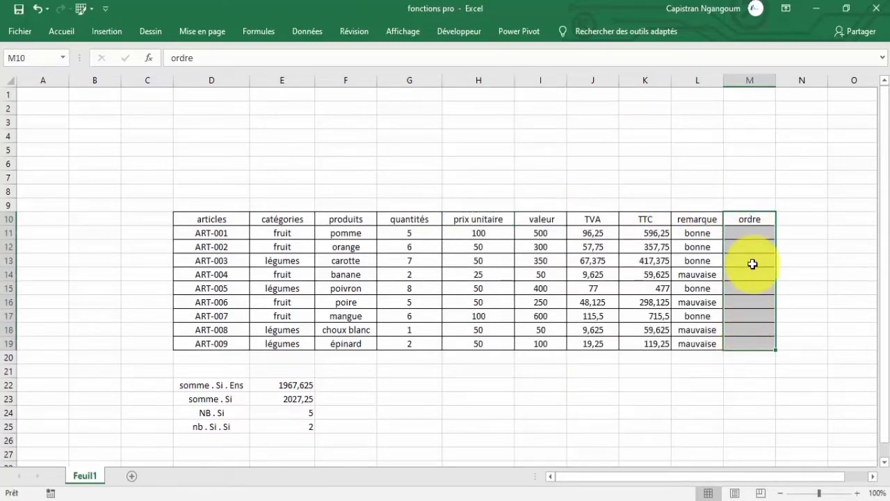
click(737, 233)
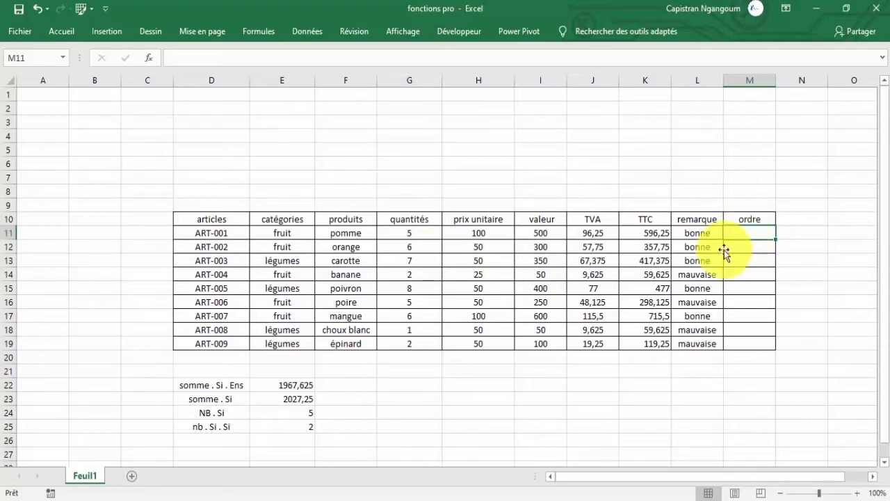
click(340, 232)
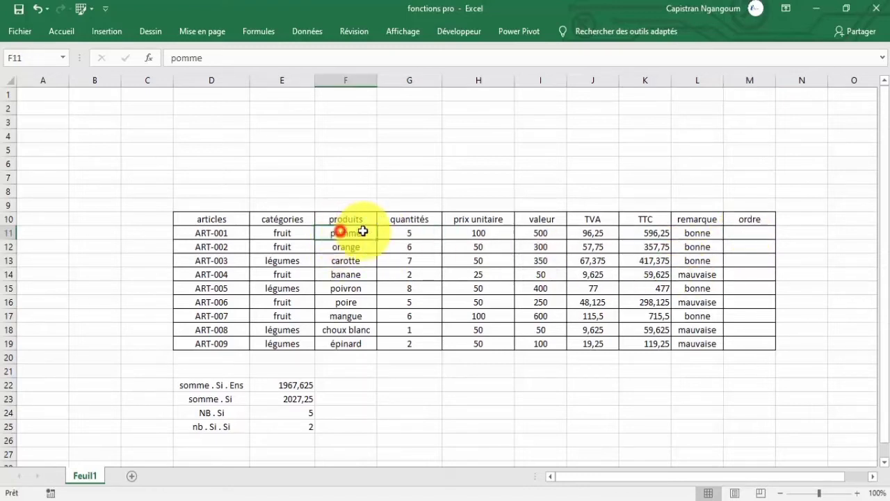
click(623, 232)
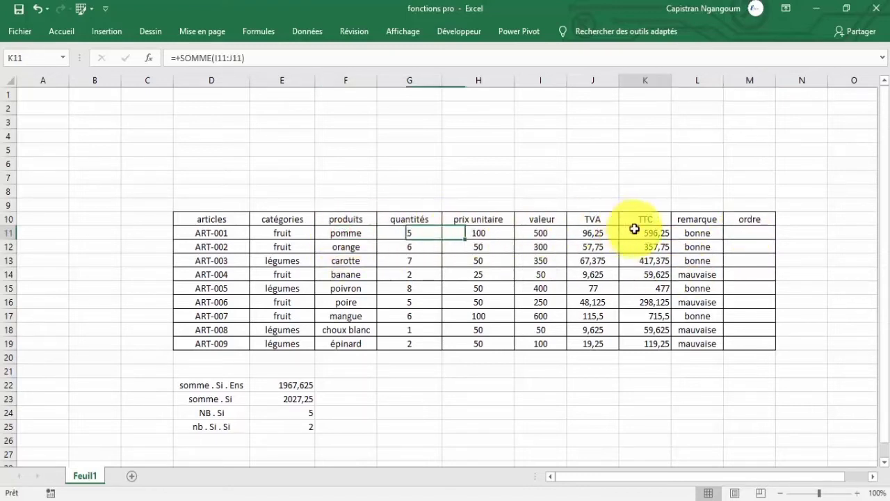
Start a RANG formula in M11 with the TTC value K11 as the number to rank.
click(749, 232)
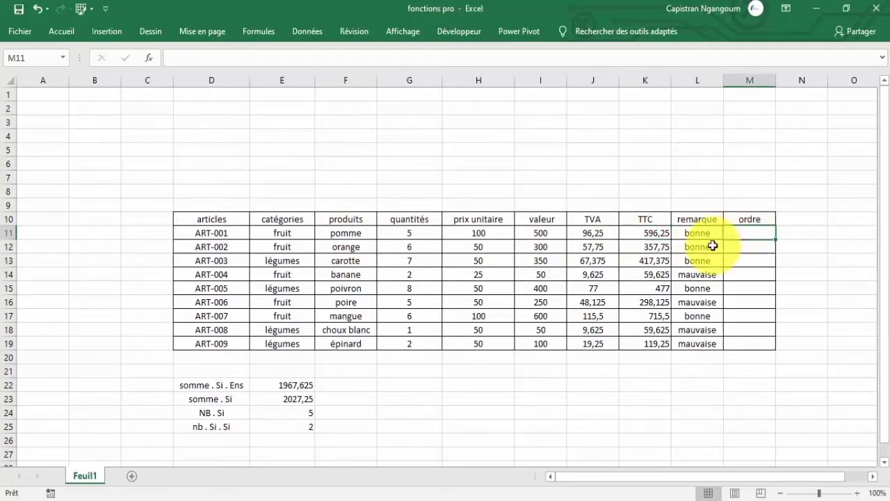
text(=ran)
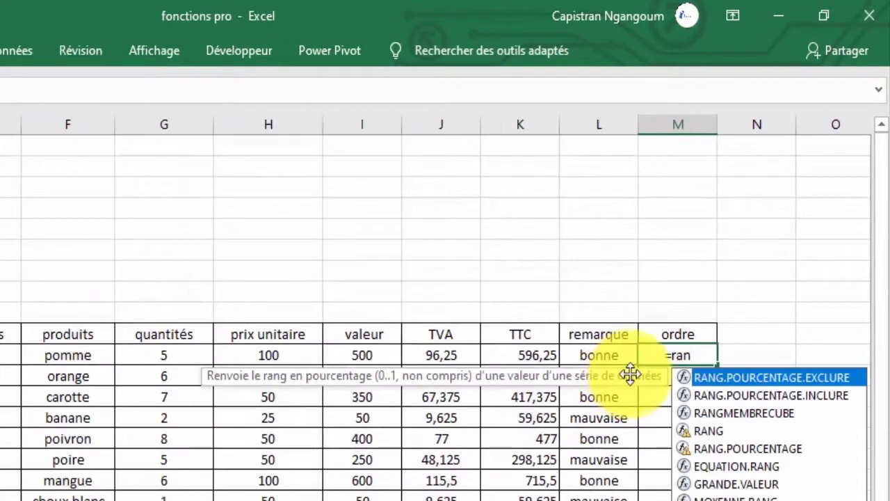
click(708, 433)
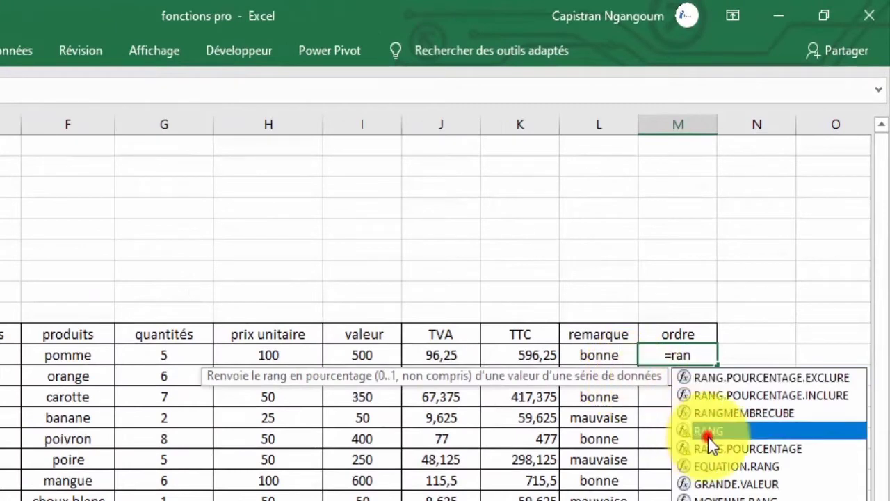
double_click(729, 433)
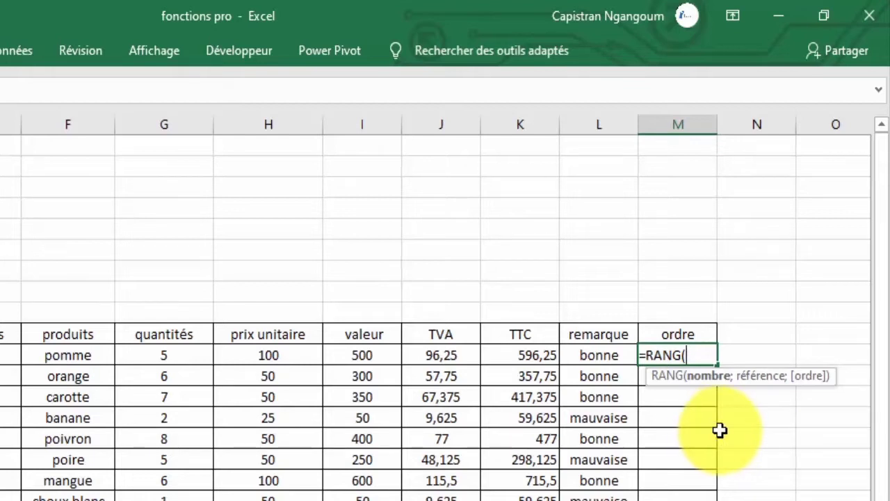
click(525, 352)
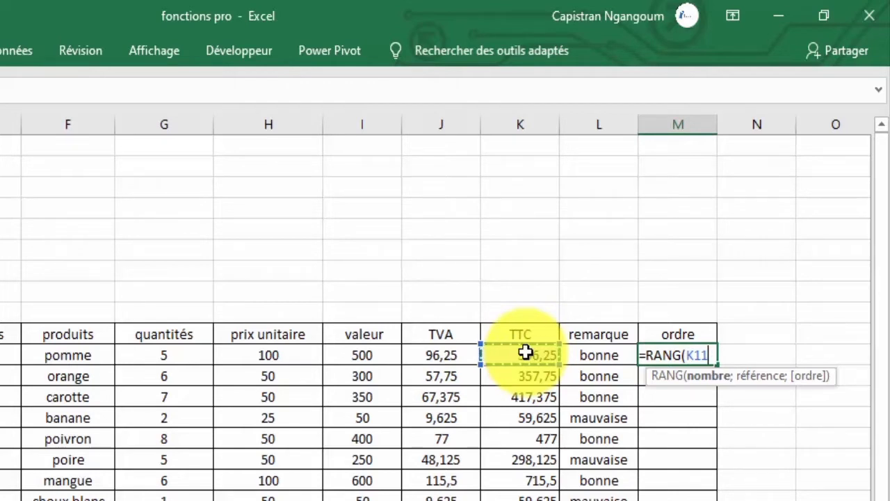
text(;)
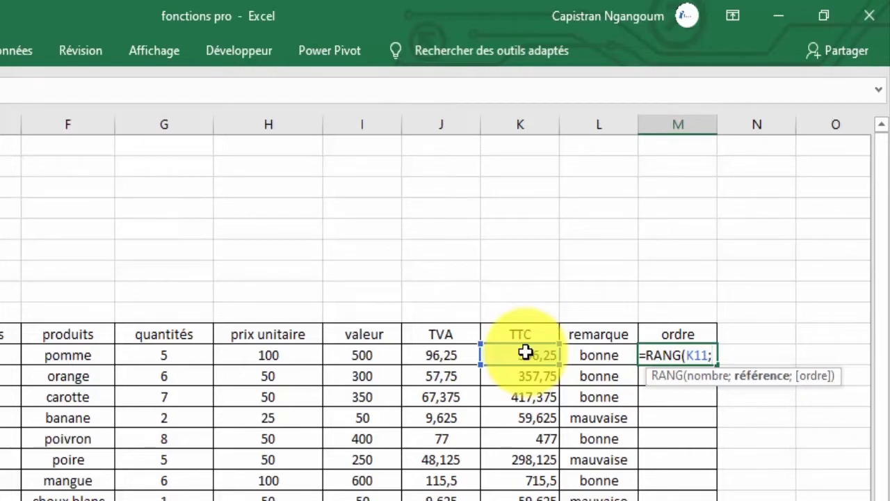
Complete the RANG formula in M11 with the absolute reference $K$11:$K$19 and order 0 (Décroissant).
key(Escape)
drag(523, 354, 525, 497)
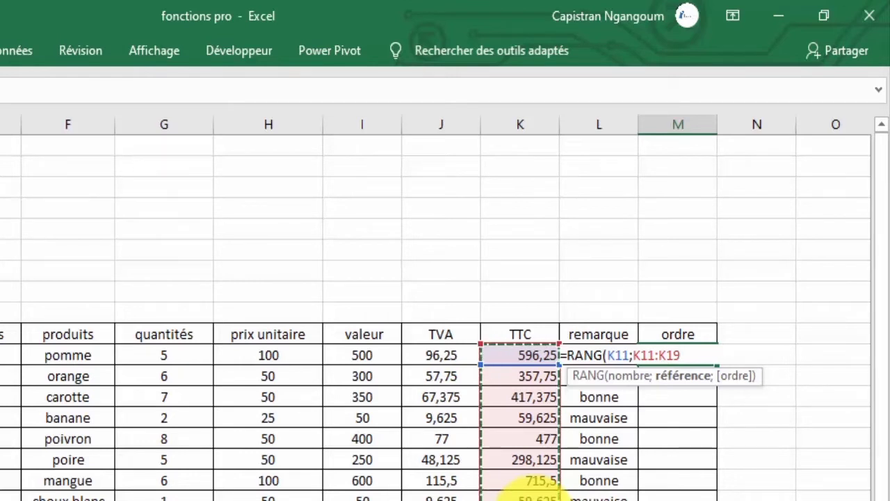
key(F4)
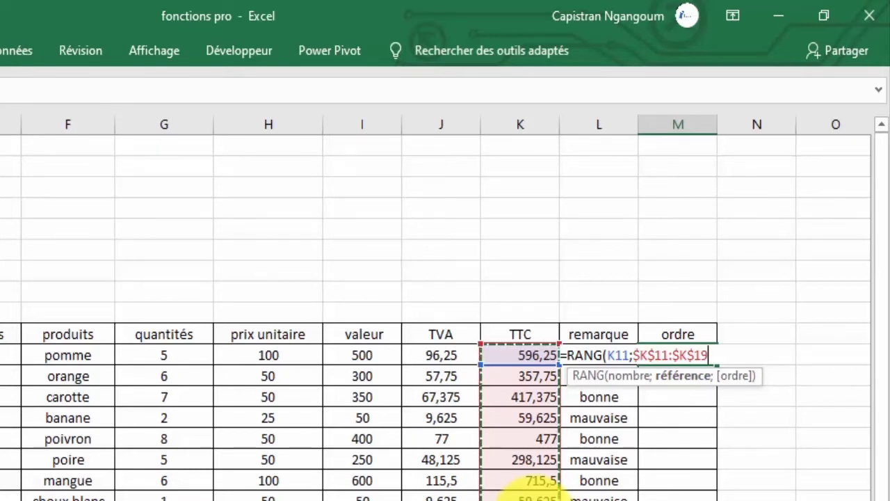
text(;)
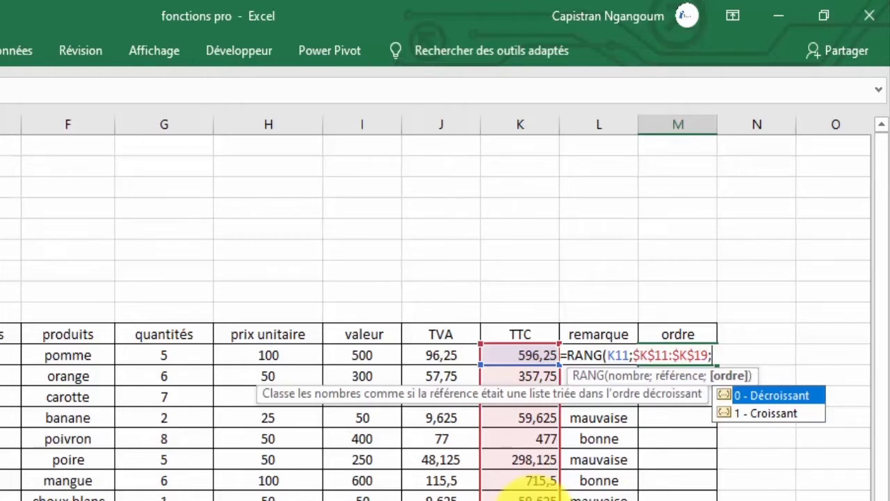
double_click(785, 395)
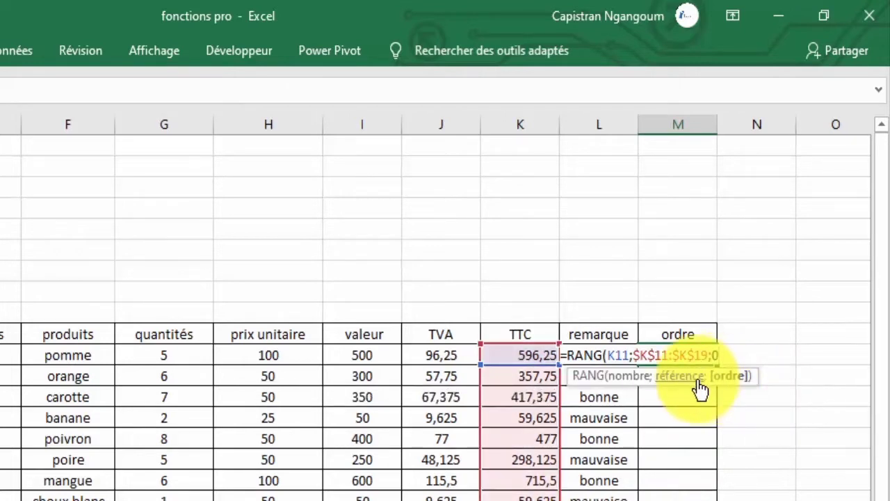
text())
key(Return)
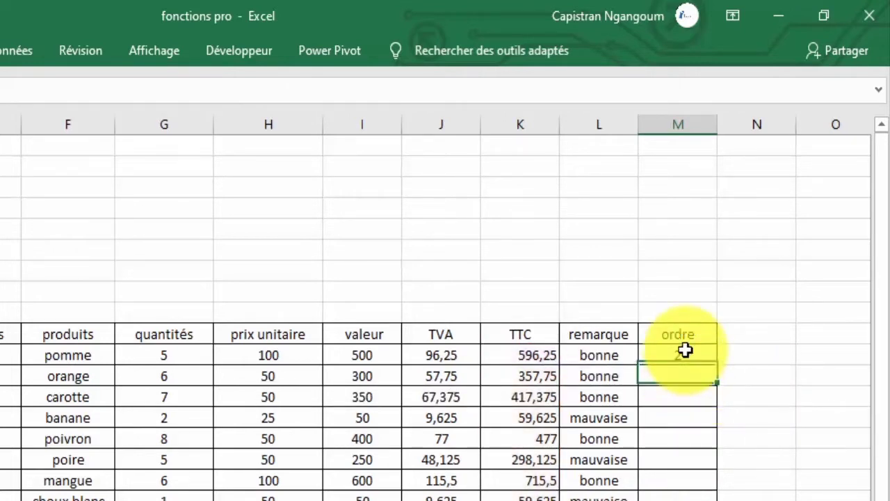
Fill the RANG formula from M11 down the ordre column to M19 and check the copied formulas.
click(685, 352)
drag(712, 363, 685, 498)
click(680, 357)
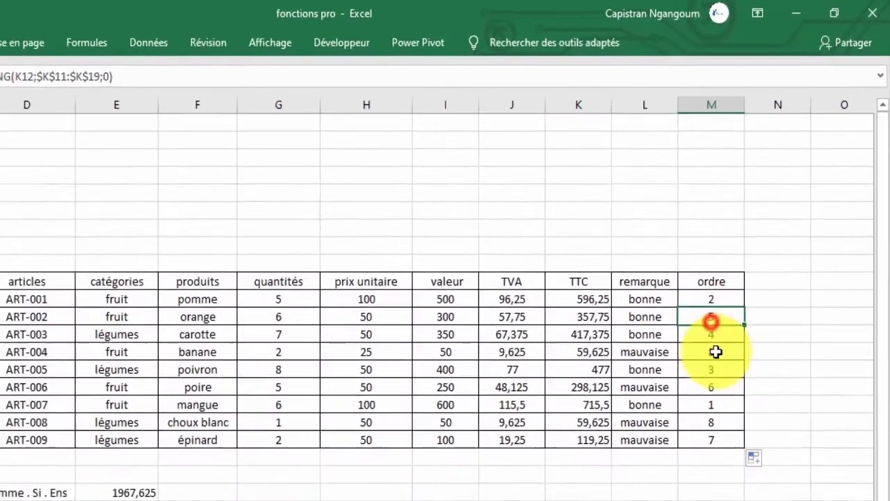
click(685, 459)
click(746, 324)
click(747, 238)
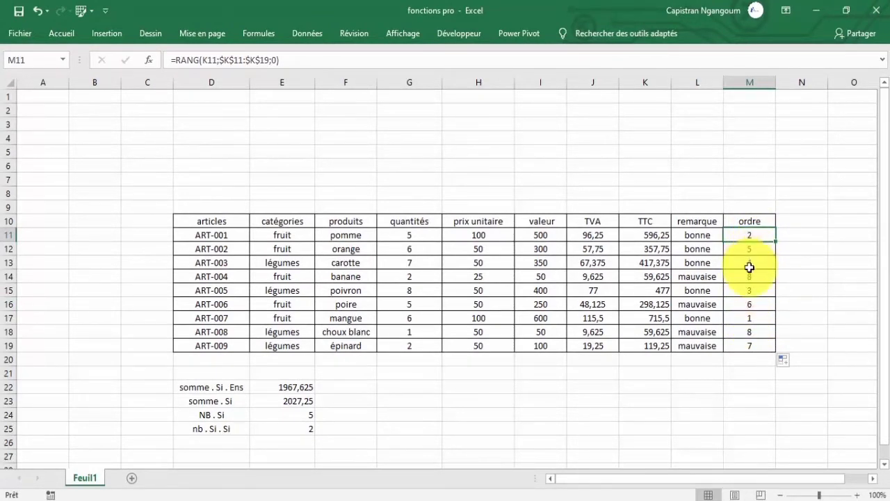
click(754, 261)
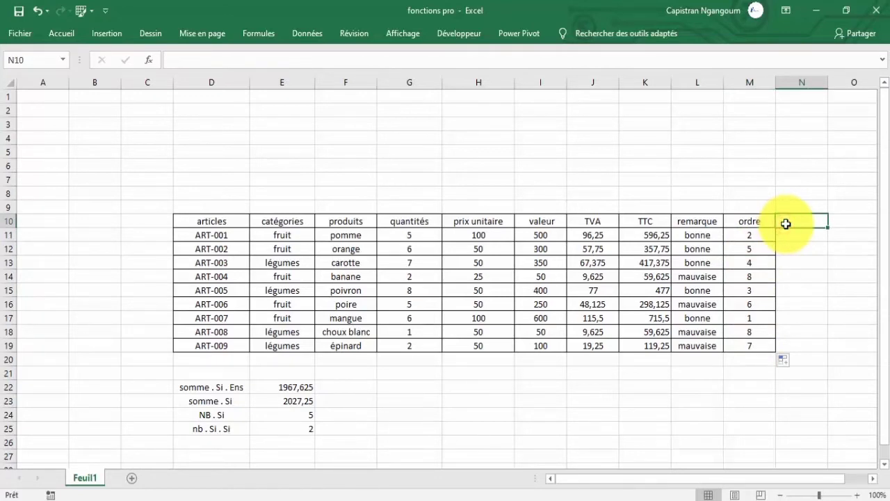
Enter the header "appréciation" in N10 and widen column N slightly to fit it.
text(appr)
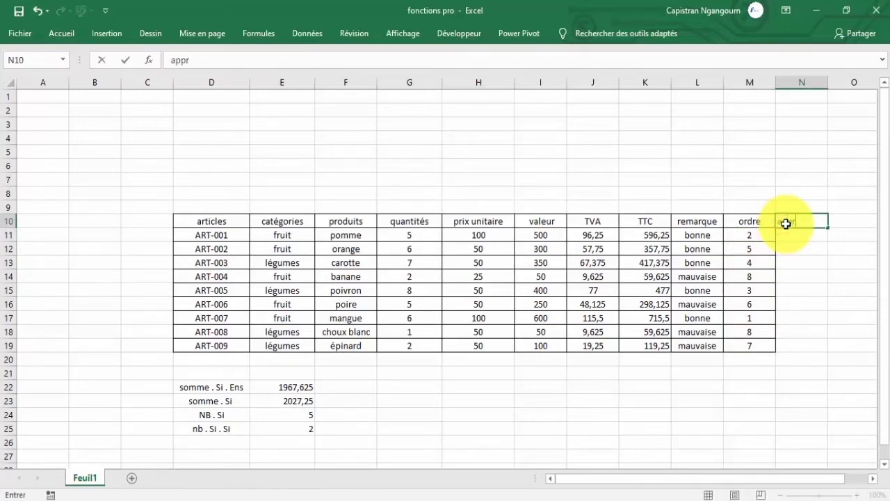
text(éciation)
key(Return)
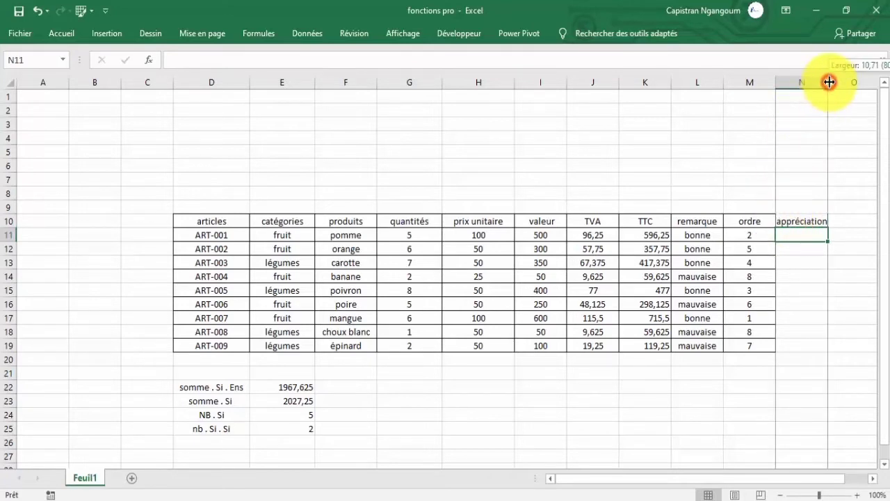
drag(829, 83, 836, 85)
click(812, 258)
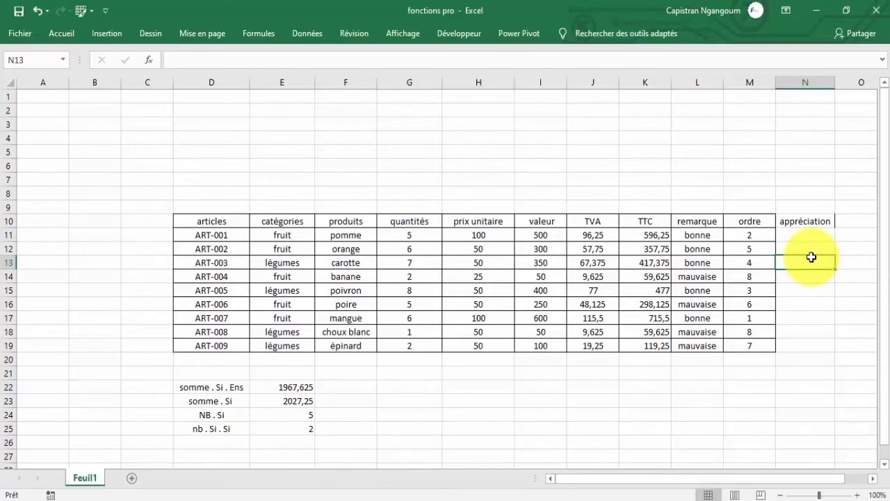
Copy the formatting of the ordre header M10 onto the appréciation column, N10:N19.
click(805, 223)
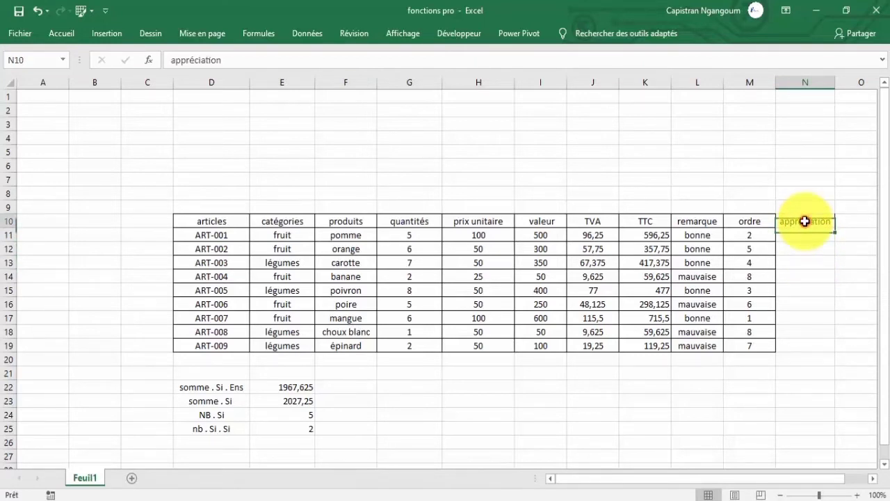
click(743, 220)
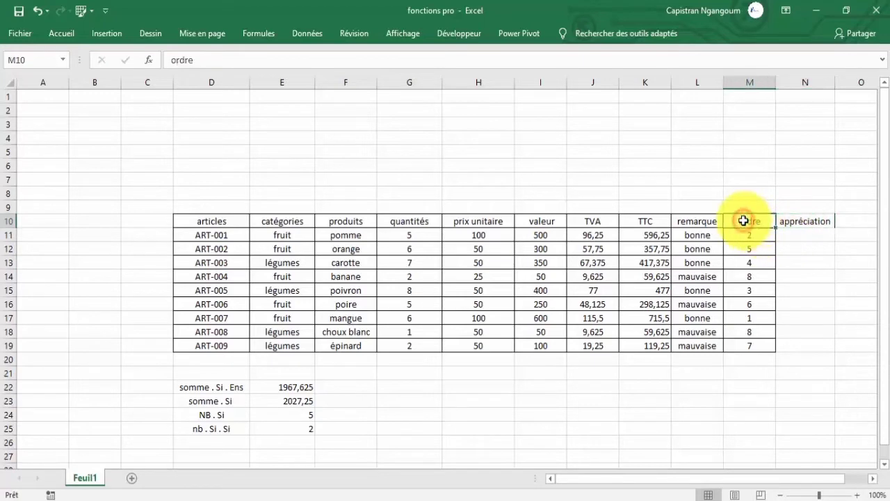
right_click(741, 219)
click(711, 147)
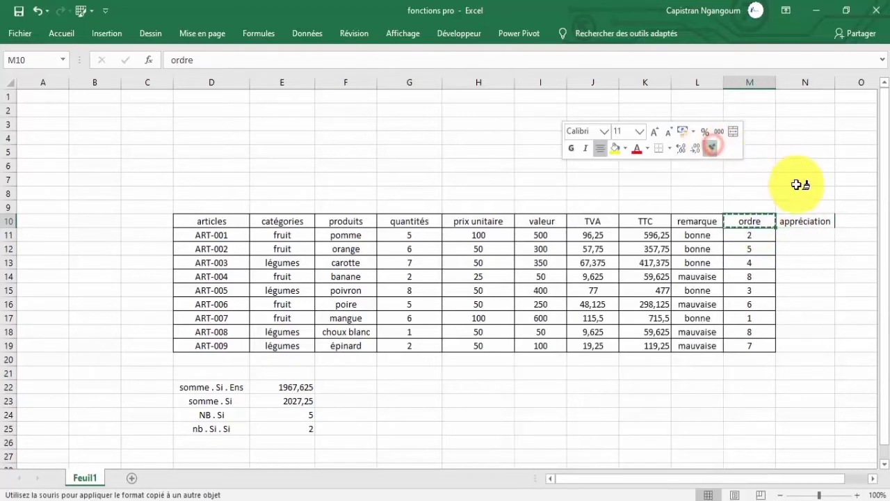
drag(811, 220, 797, 346)
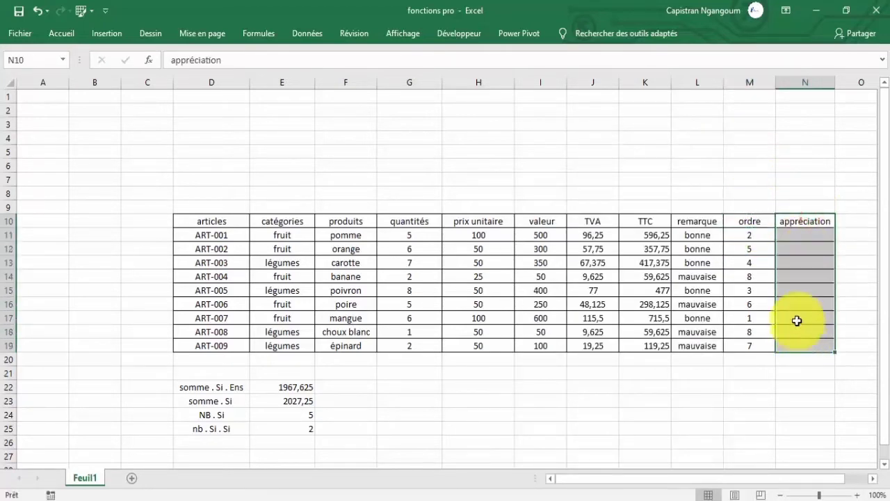
Examine the pomme row's product and rank and the mangue row's rank as the basis for the appréciation column.
click(801, 233)
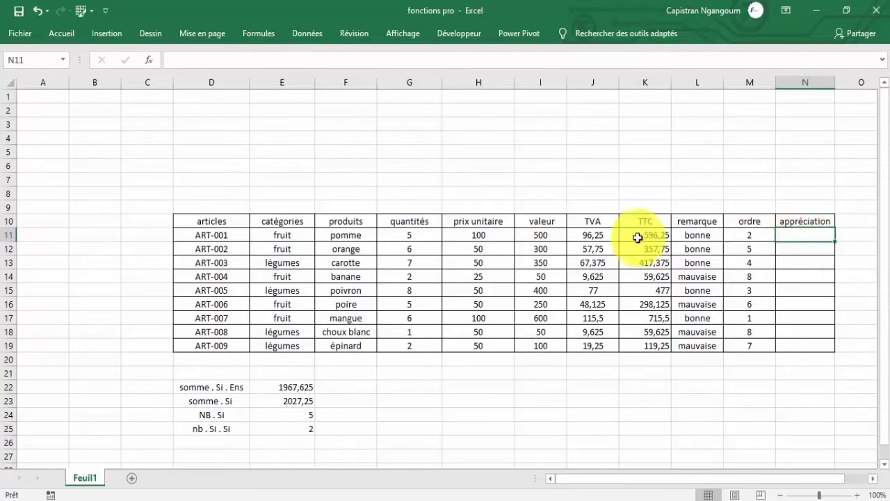
click(354, 235)
click(755, 237)
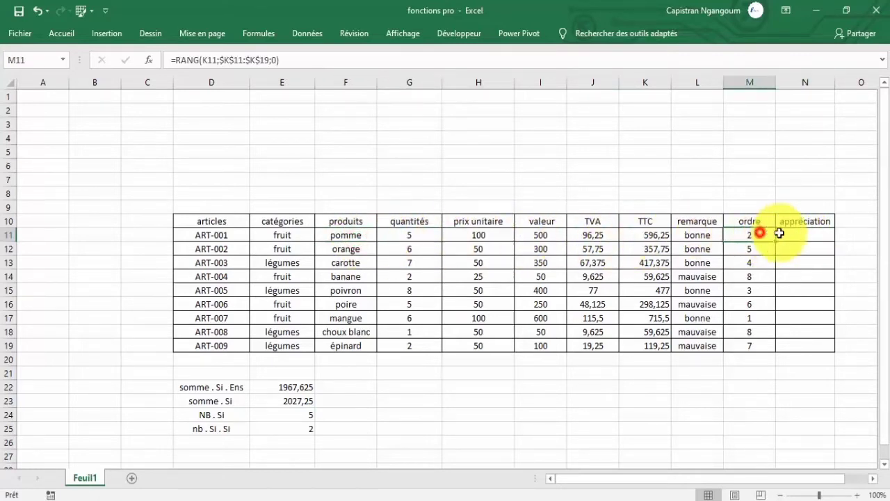
click(791, 235)
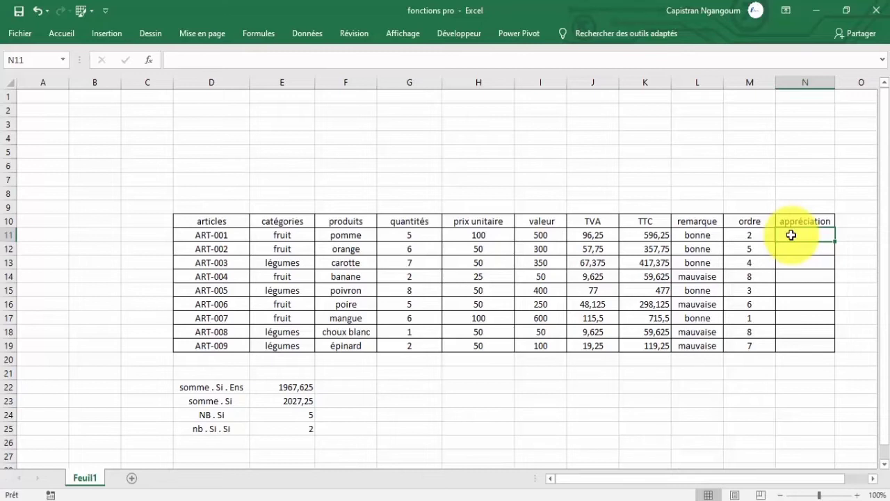
click(748, 236)
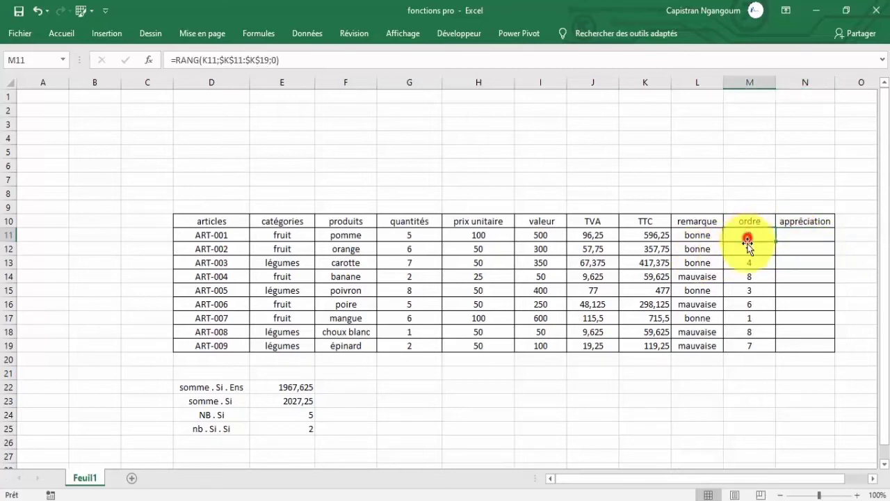
click(755, 314)
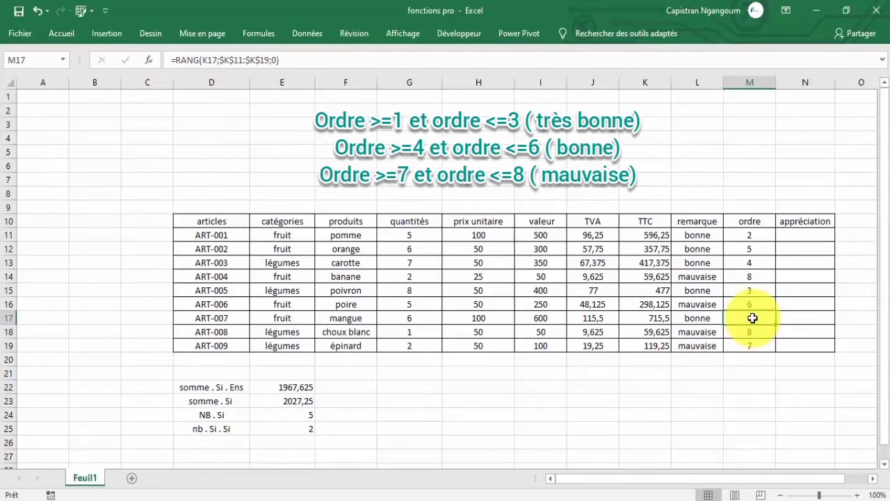
click(792, 234)
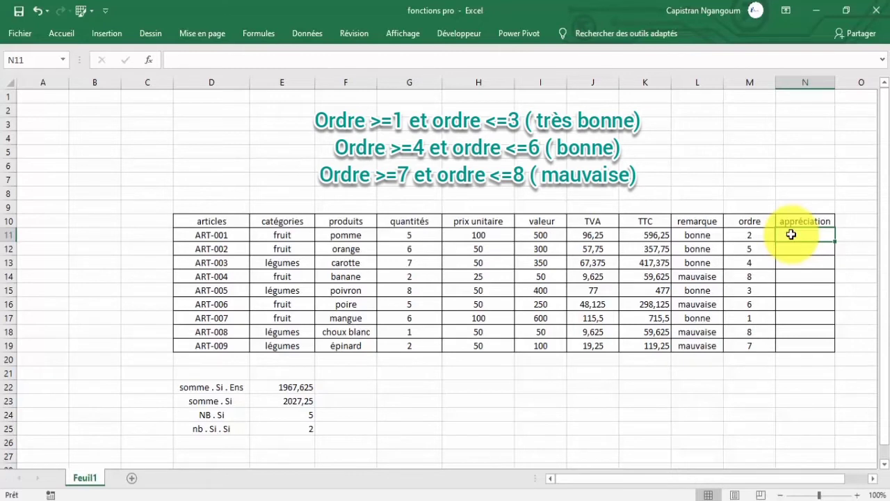
text(=)
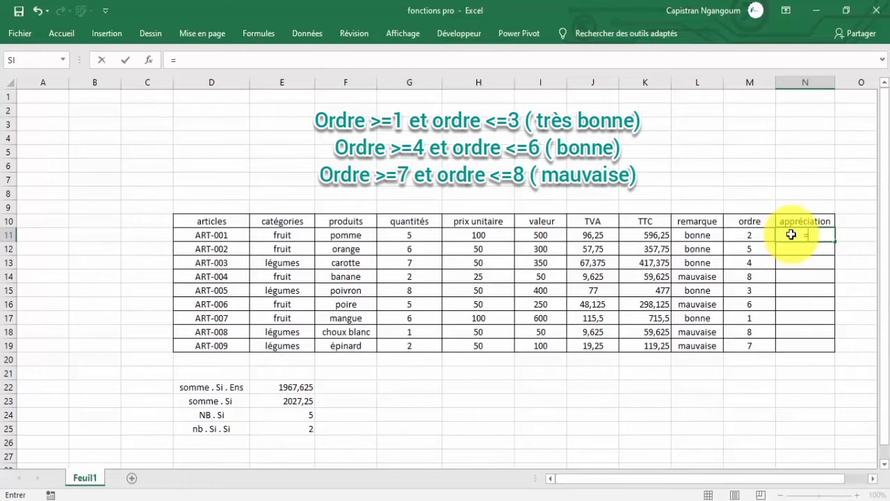
key(BackSpace)
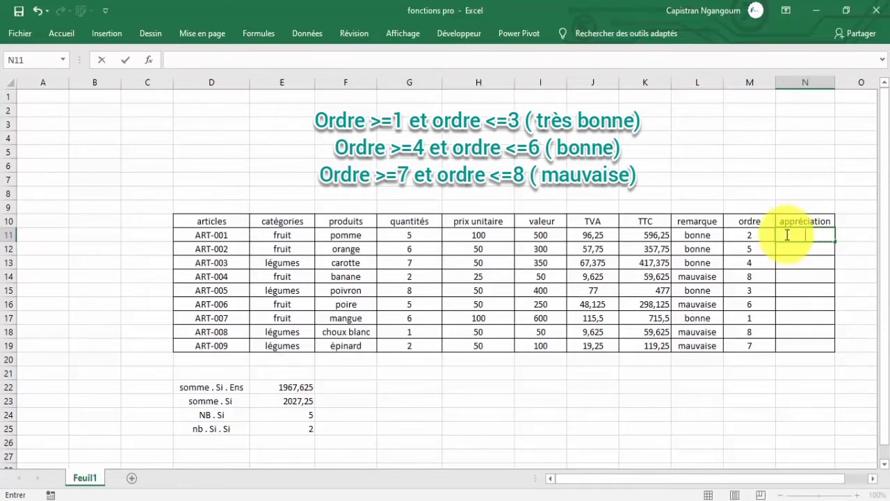
click(650, 236)
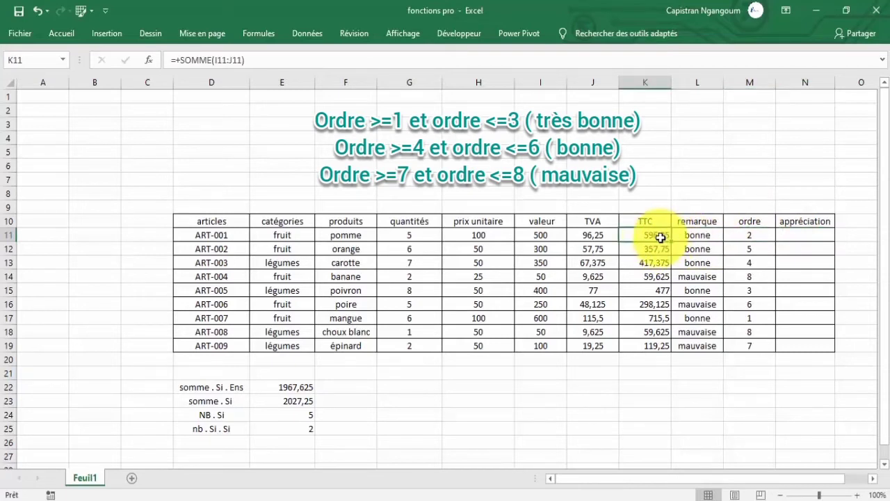
Examine the ordre ranks from M11 to M19 that determine each product's appréciation, ending on the empty cell N11.
click(740, 236)
drag(741, 243, 737, 350)
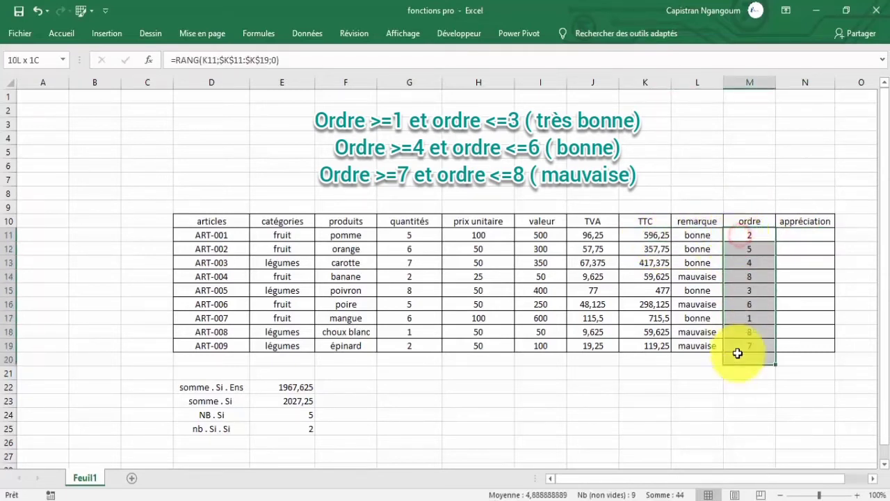
click(754, 235)
click(375, 236)
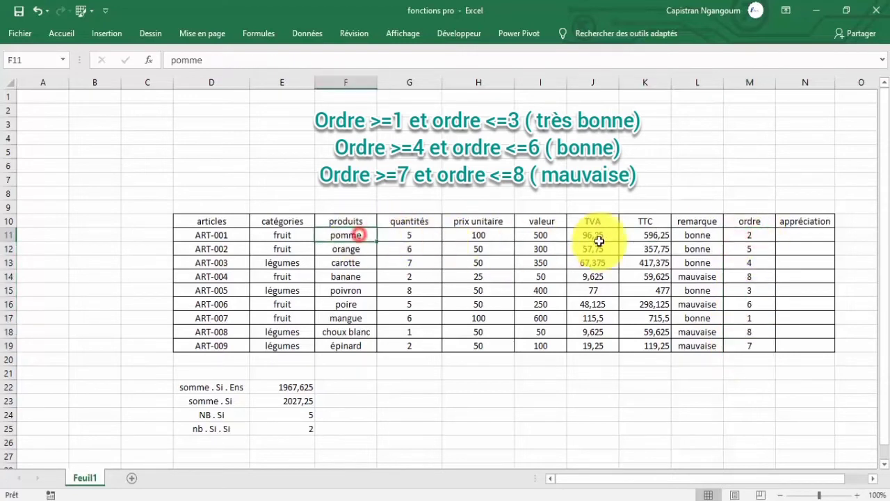
click(744, 235)
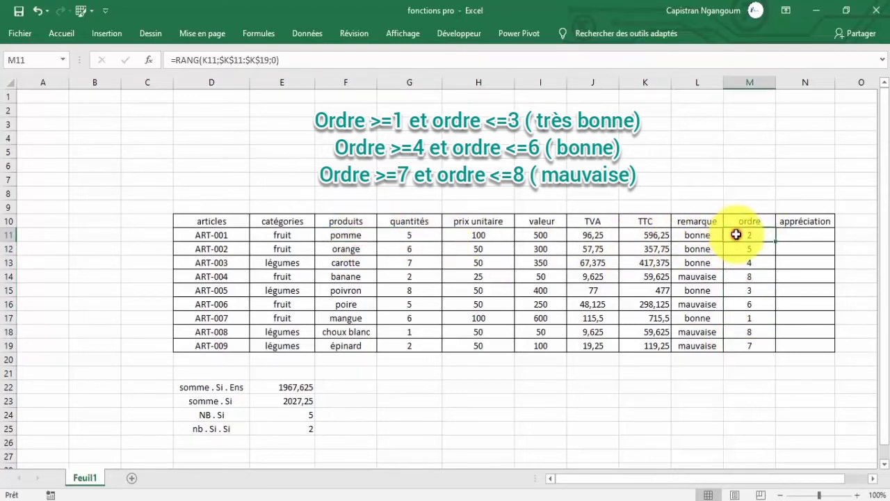
click(740, 286)
click(747, 235)
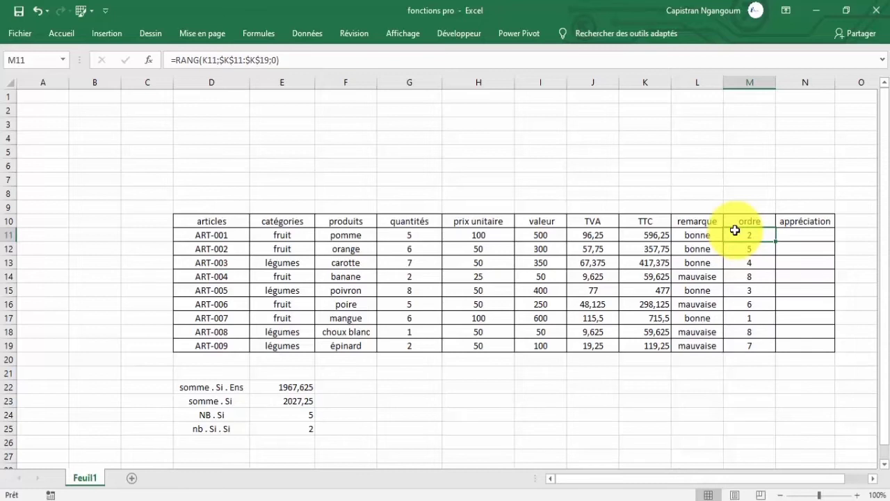
click(785, 230)
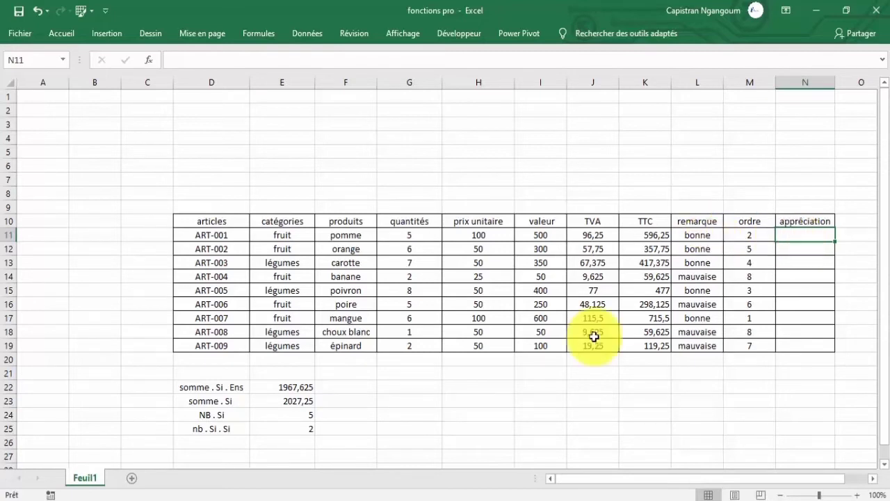
Start an ET formula in the empty cell G24 with E24>5 as its first condition.
click(404, 416)
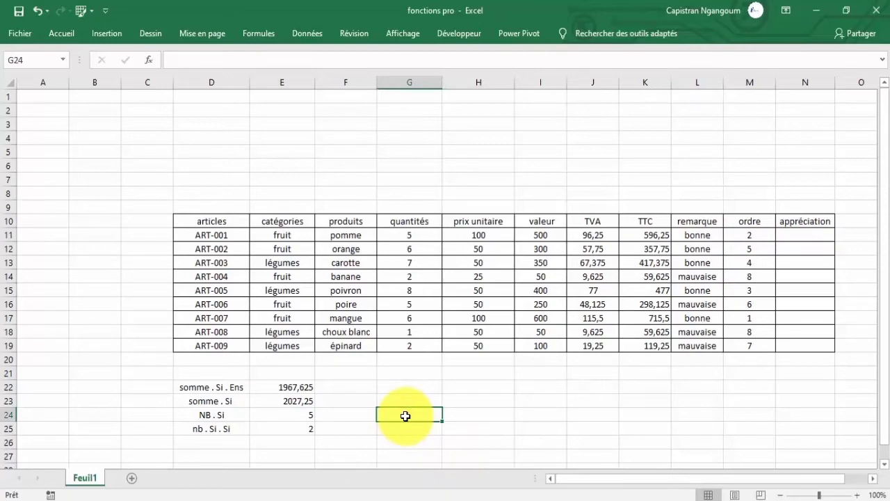
text(=)
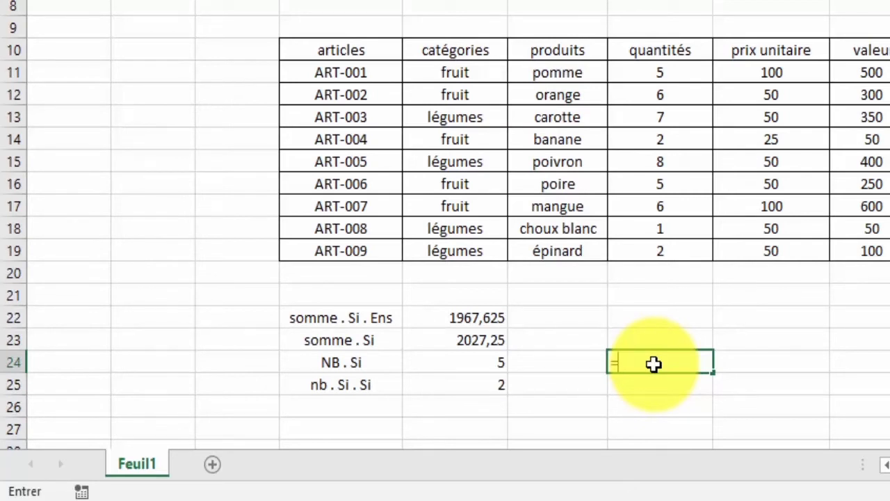
text(et)
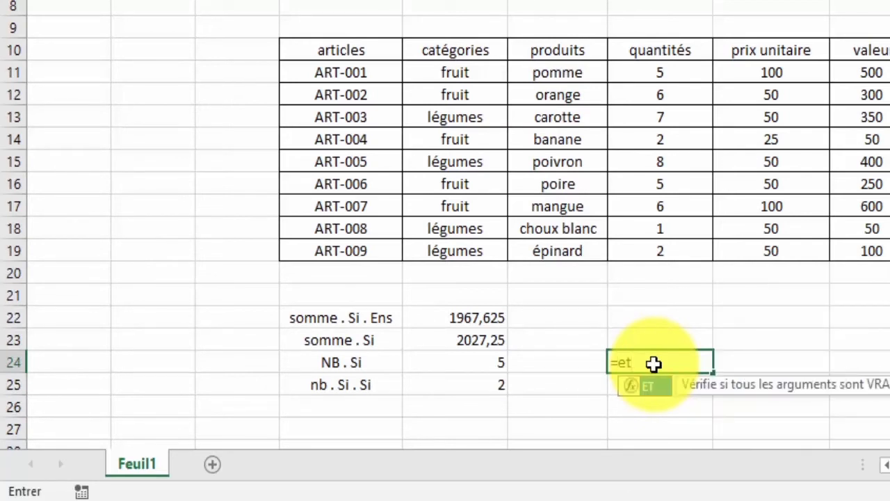
click(647, 387)
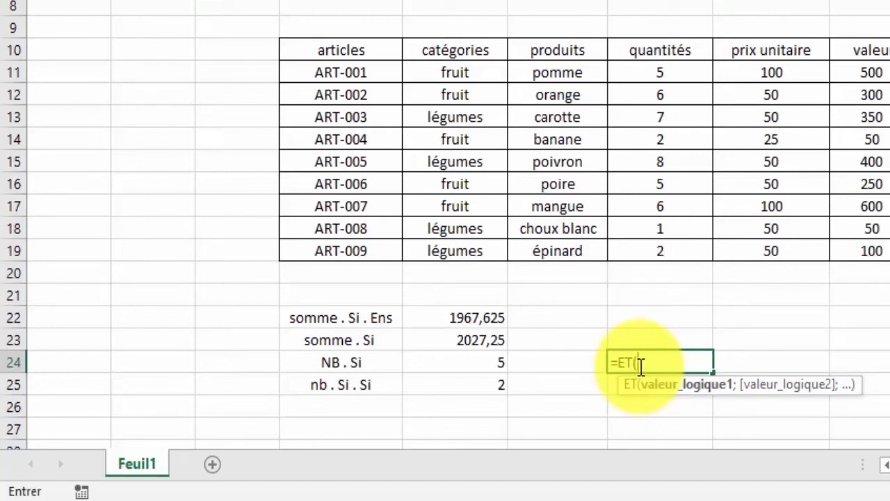
click(476, 361)
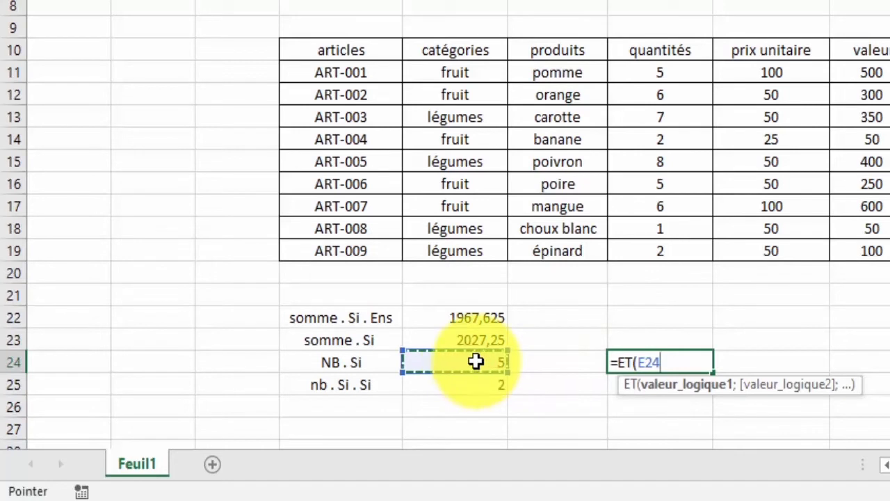
text(>)
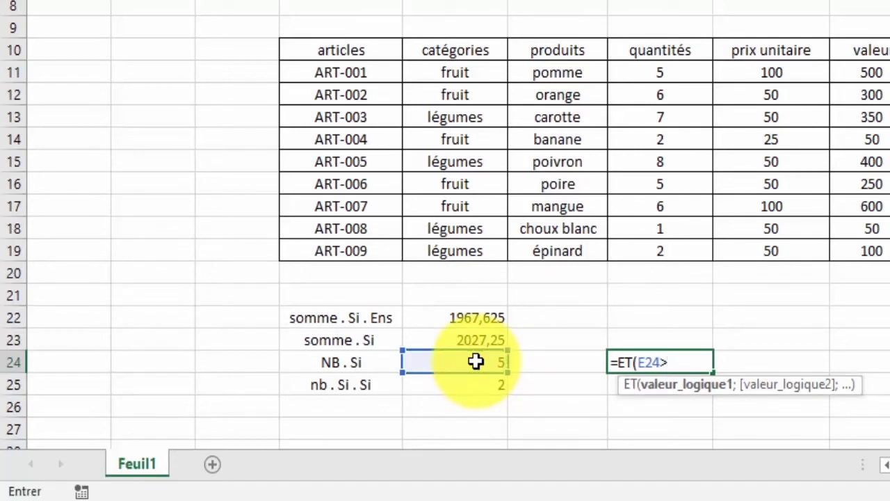
text(5;)
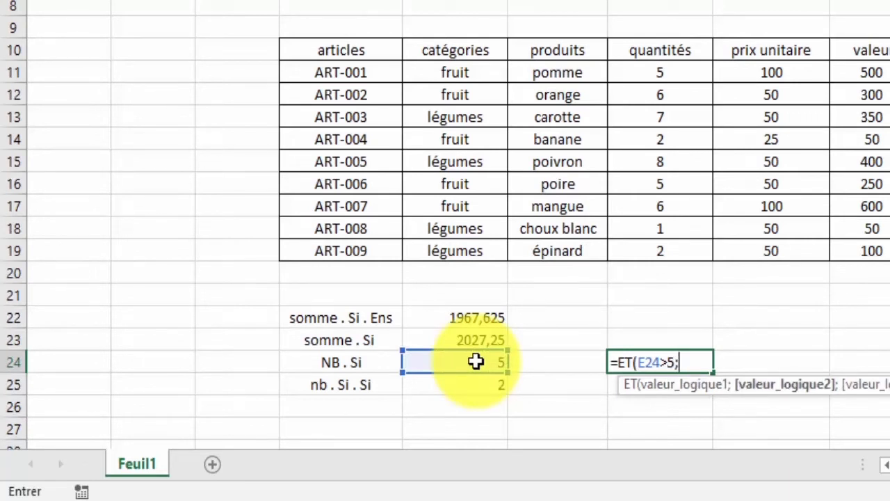
Add E24=5 as the second condition and complete the G24 formula as =ET(E24>5;E24=5).
click(476, 361)
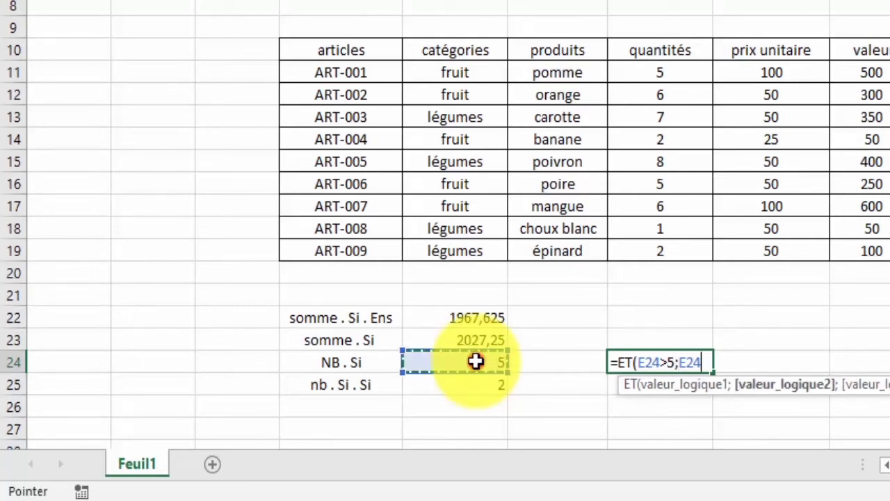
text(=)
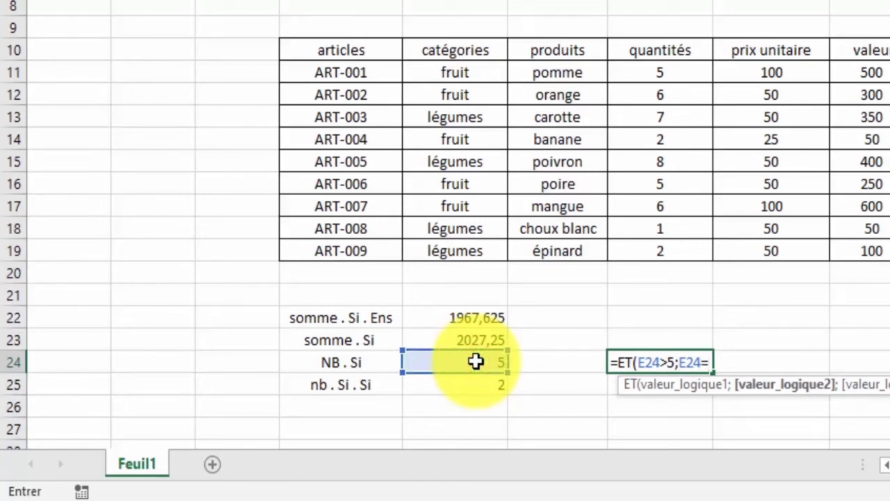
text(()
key(BackSpace)
text(5))
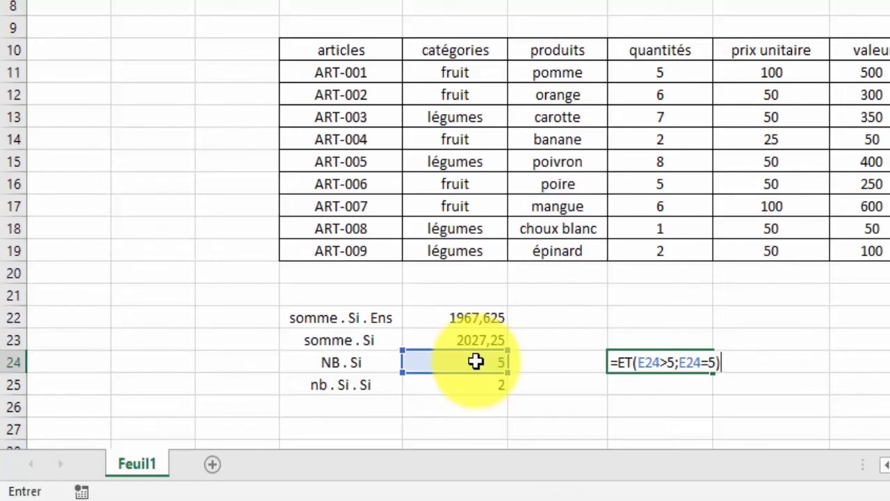
key(Return)
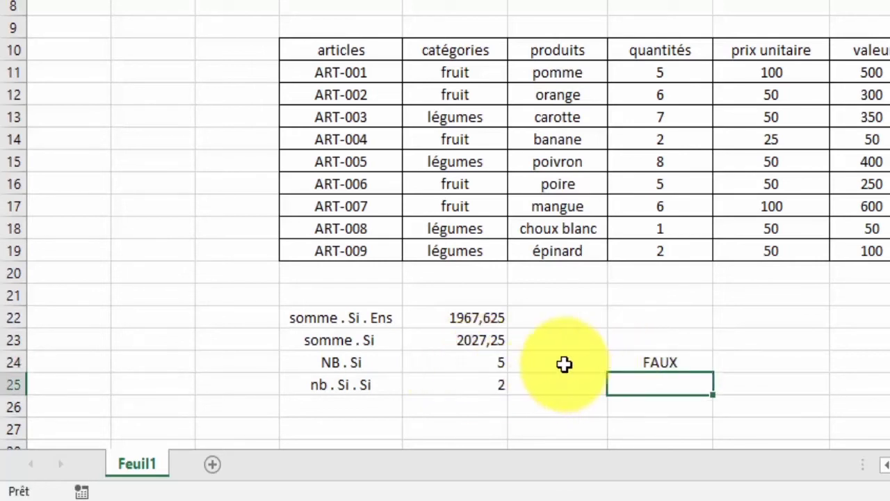
Edit the ET formula in G24 so its first condition tests E24=5 instead of a greater-than comparison.
click(485, 367)
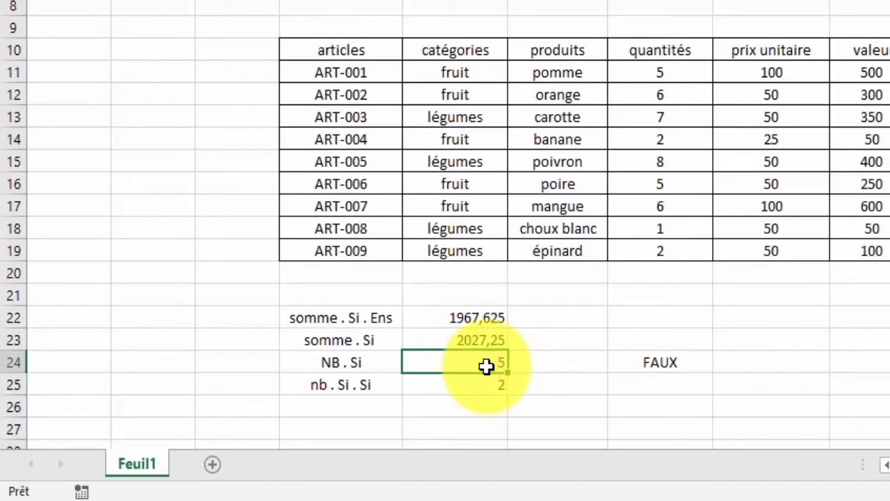
double_click(641, 362)
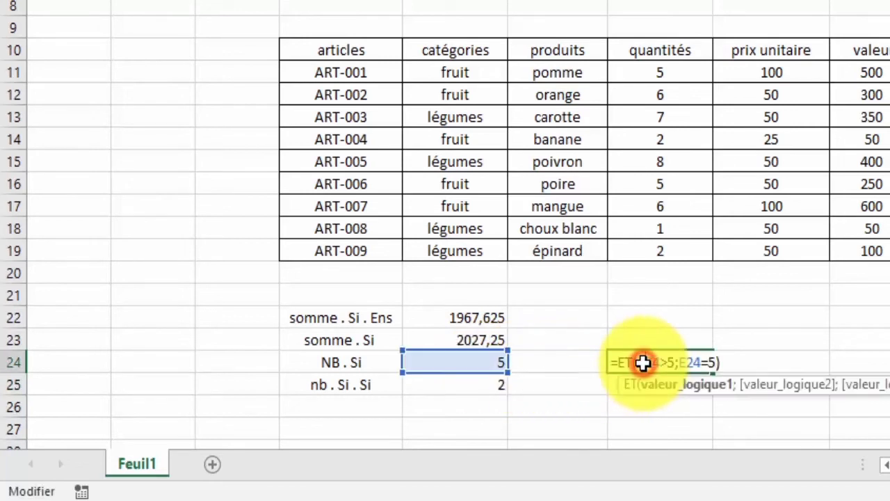
click(665, 362)
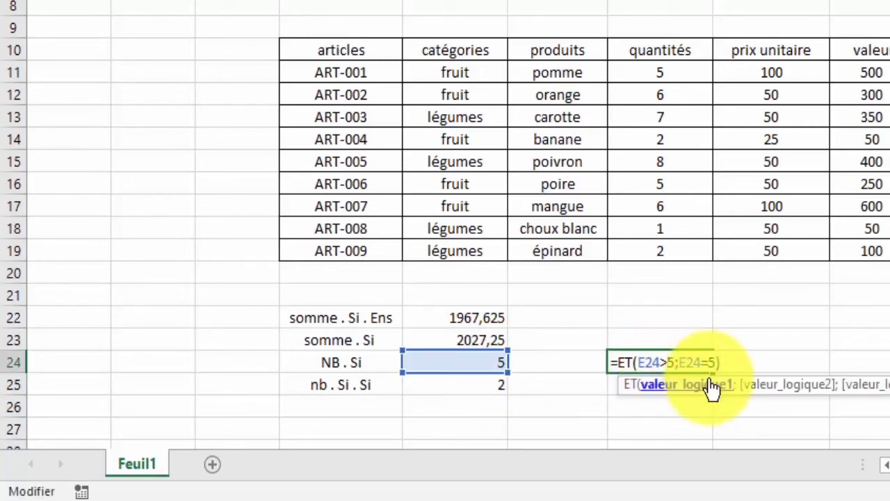
key(BackSpace)
text(=)
key(Return)
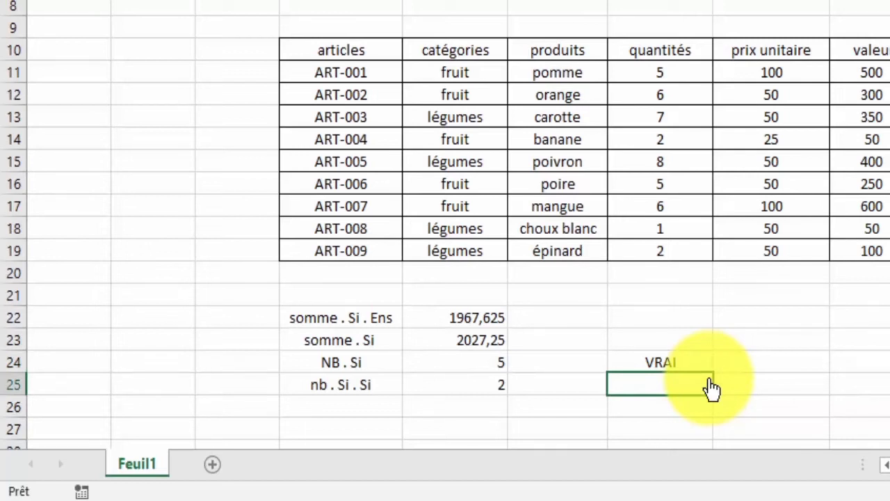
Replace the formula in G24 with =OU(E24>5;E24=5).
click(682, 360)
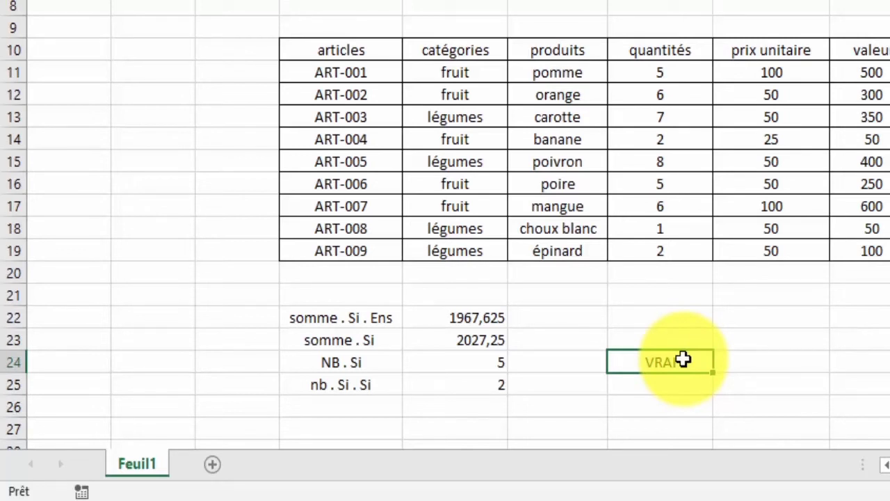
key(BackSpace)
text(=)
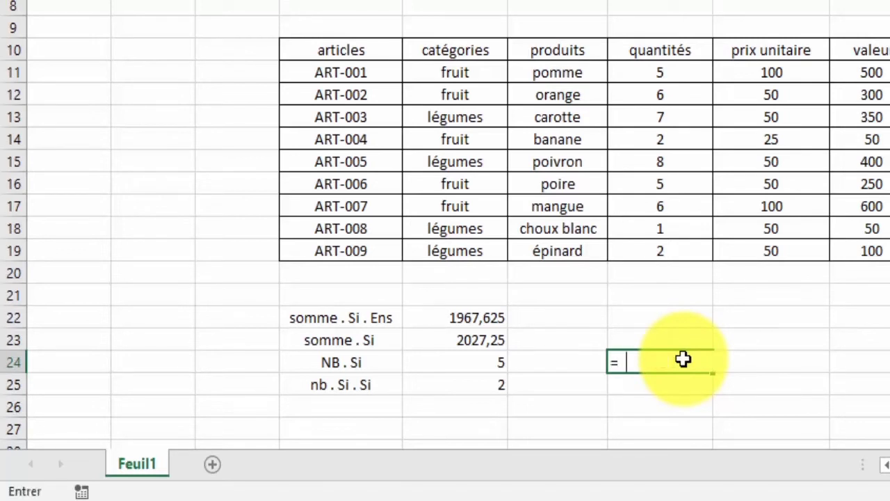
text(ou)
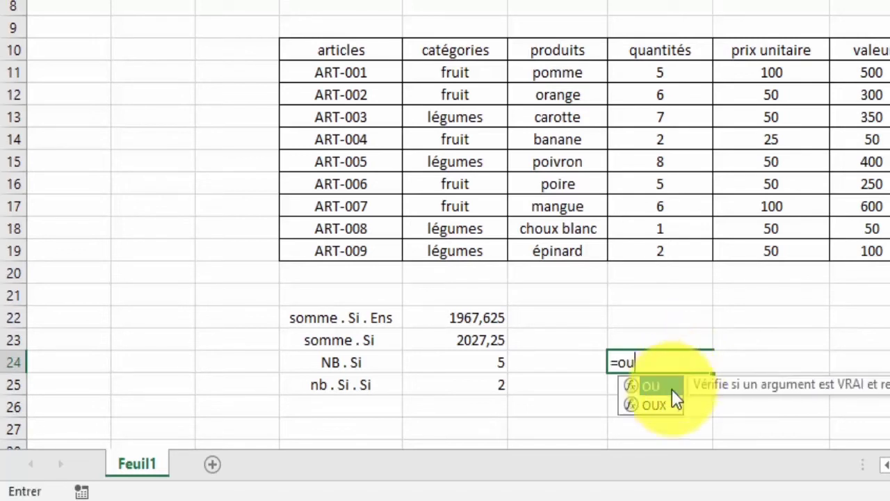
double_click(664, 385)
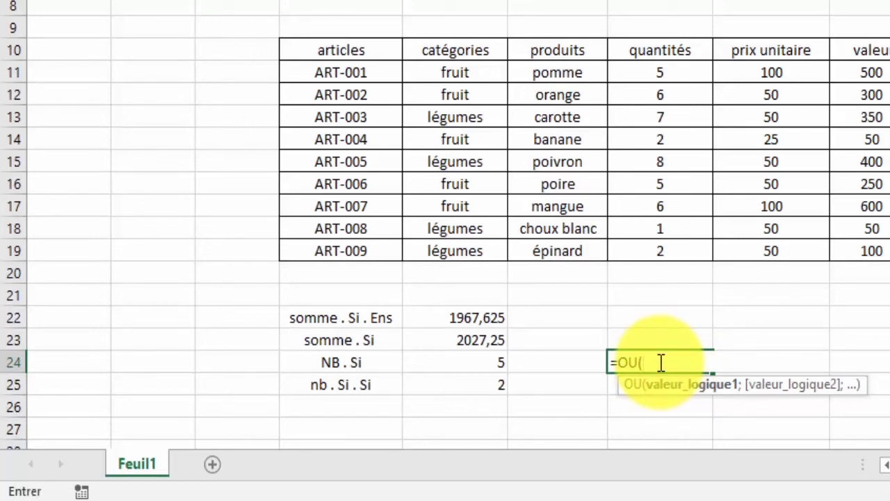
click(483, 361)
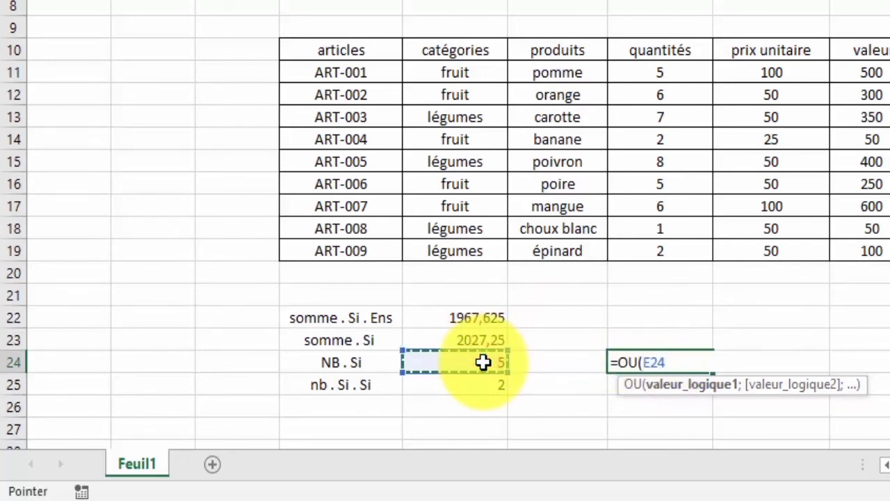
text(>)
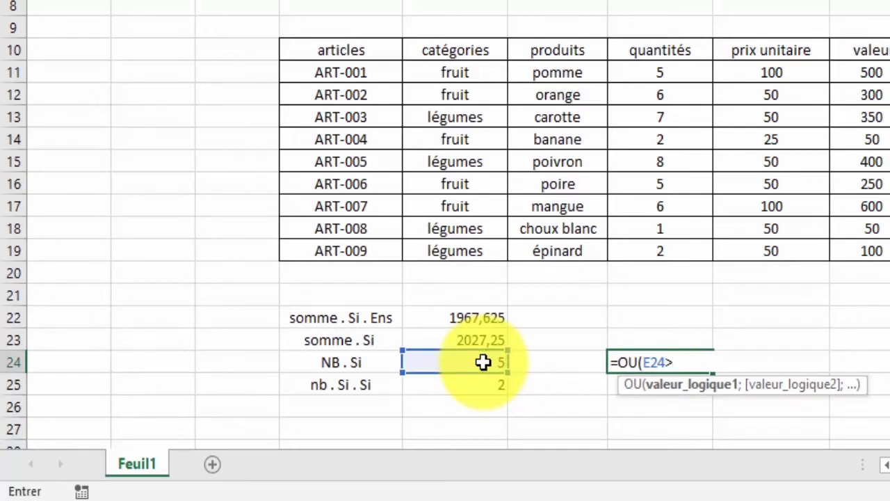
text(5;)
click(483, 362)
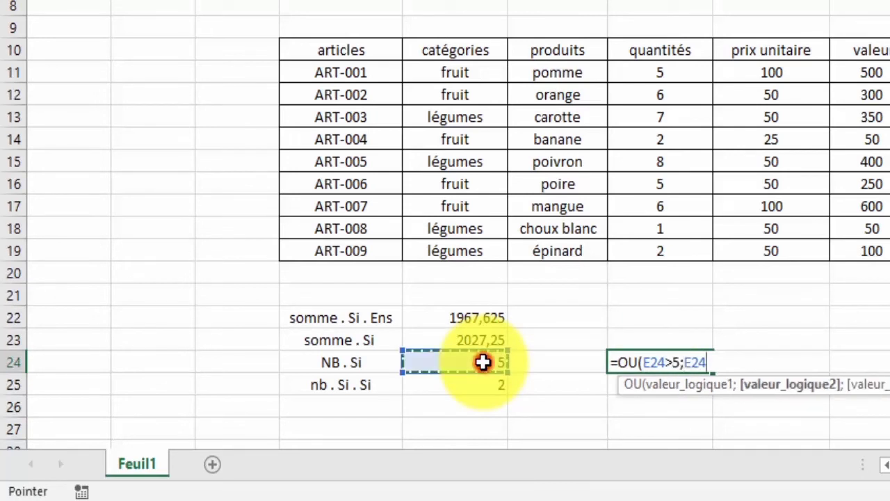
text(=5)
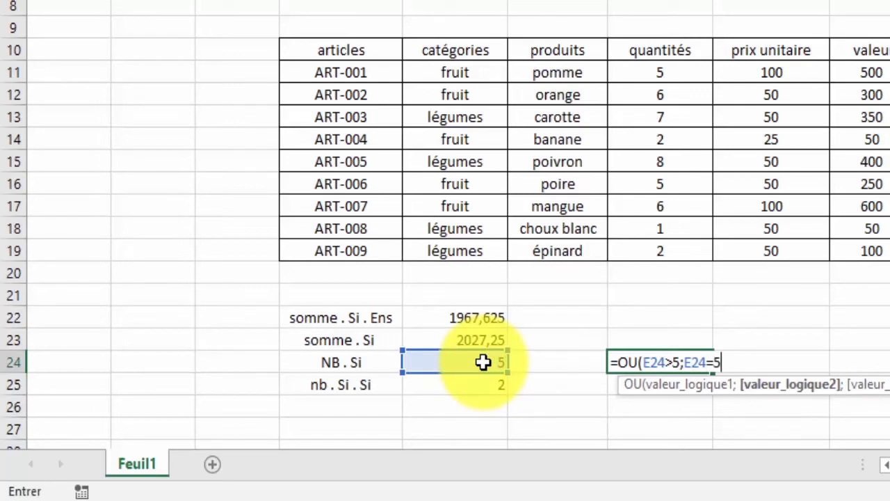
text())
key(Return)
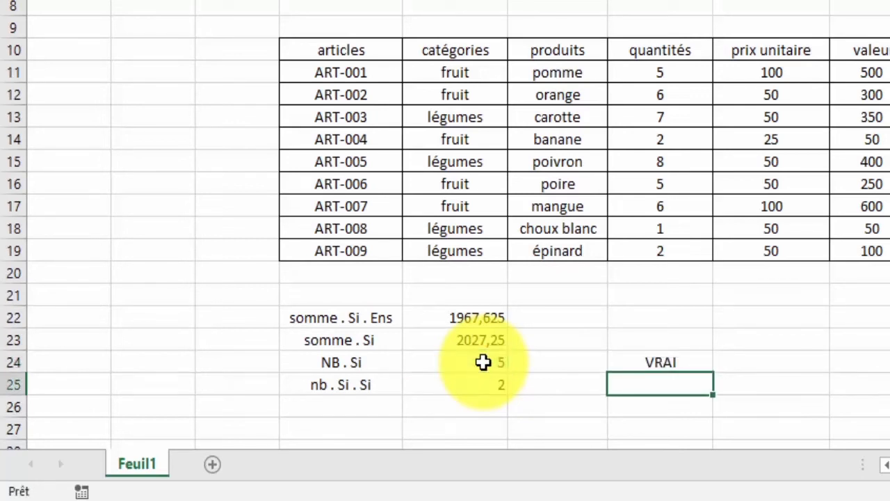
Review the OU formula's conditions in G24 without changing them and clear the cell.
double_click(648, 361)
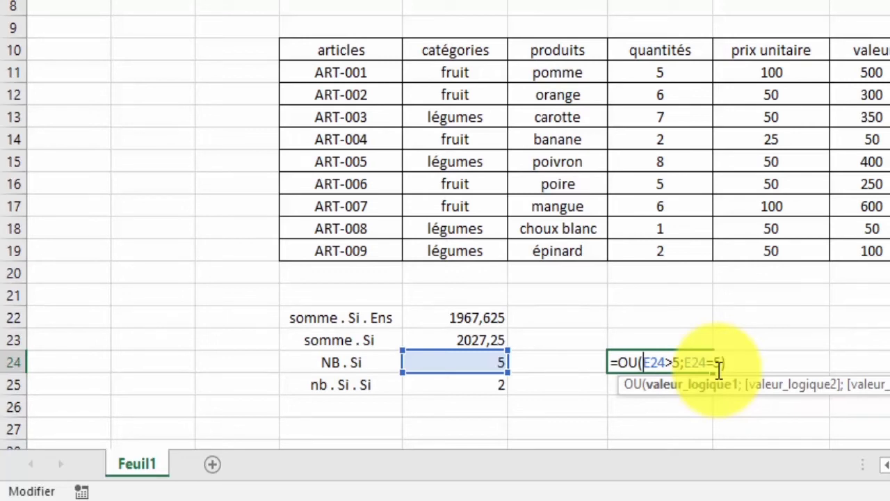
key(Escape)
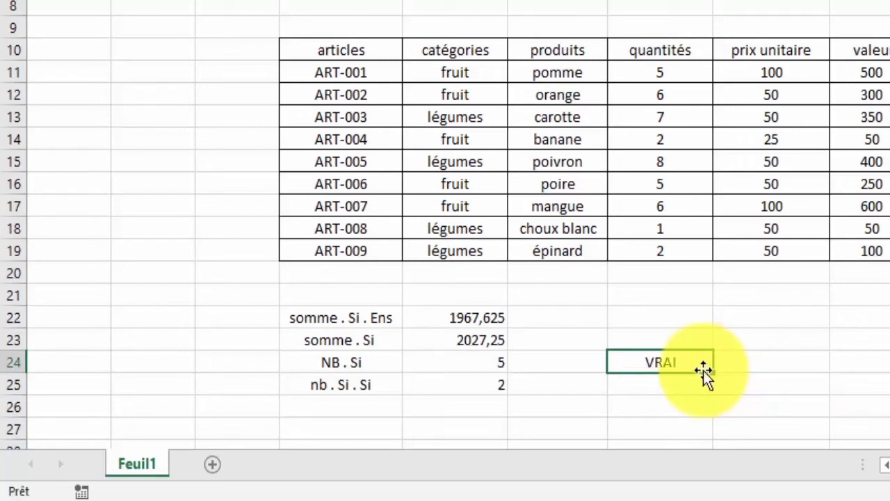
key(Delete)
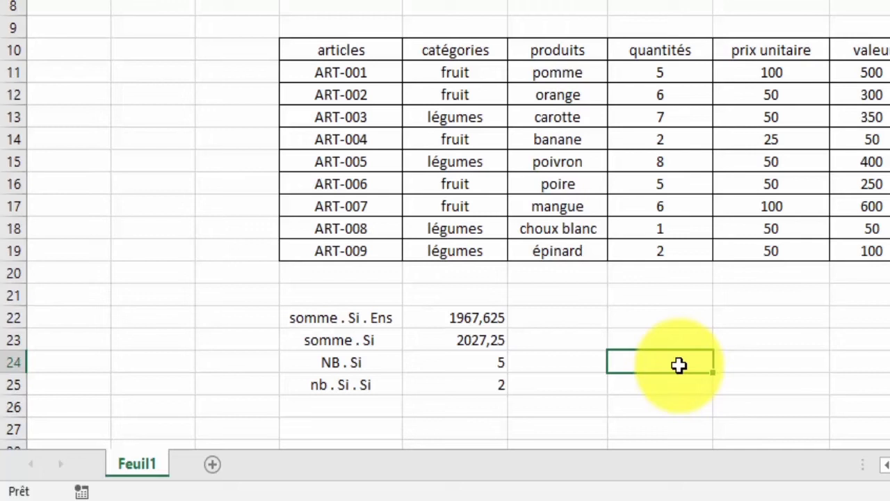
click(889, 73)
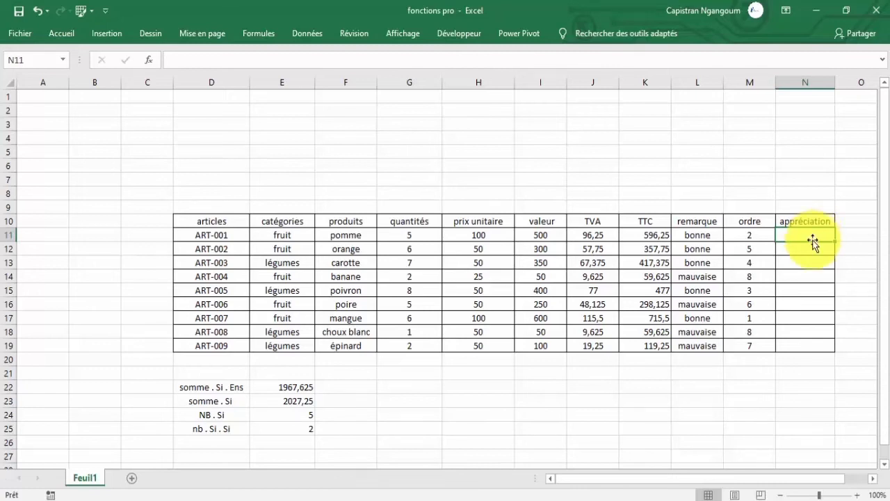
click(698, 235)
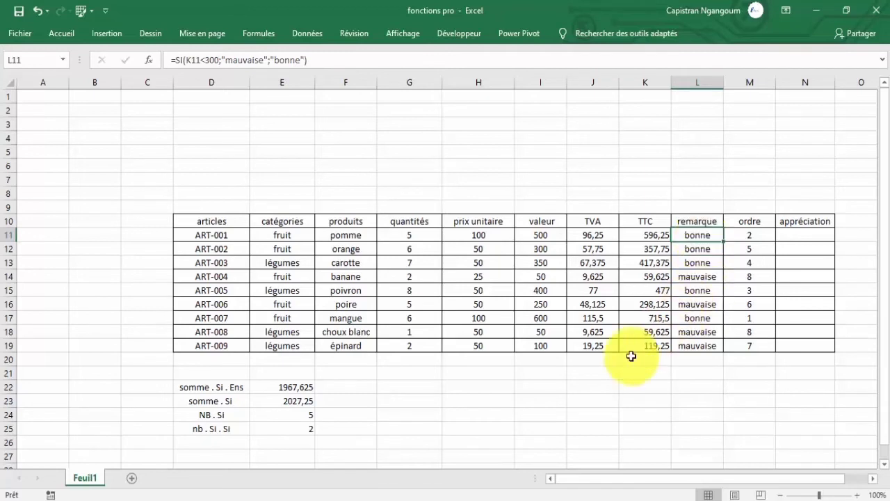
click(351, 387)
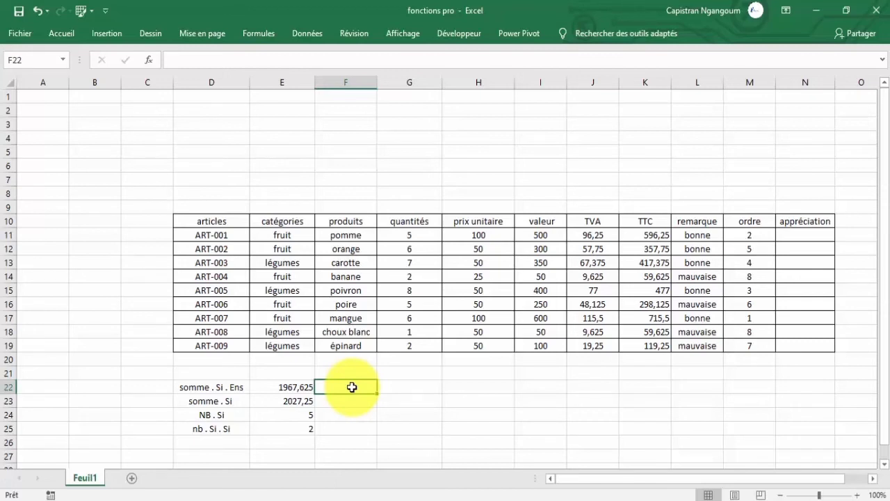
Start a SI formula in N11, the first appréciation cell, with a nested ET function as its logical test.
click(803, 236)
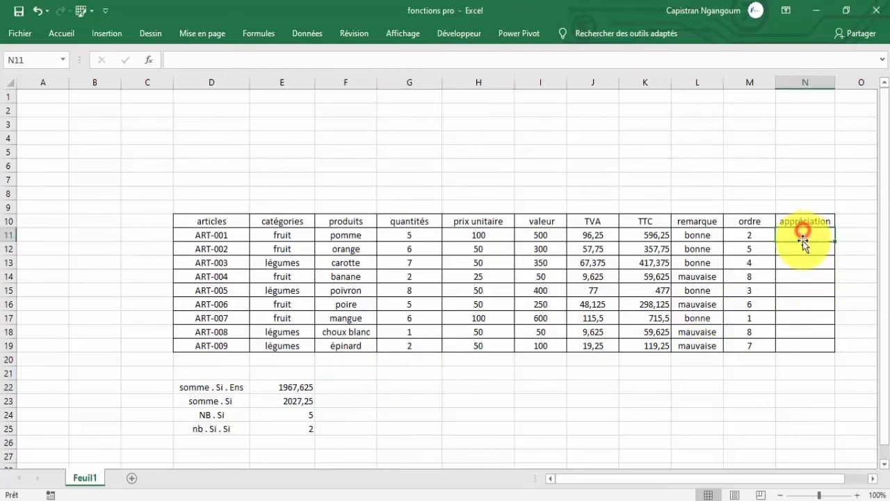
text(=)
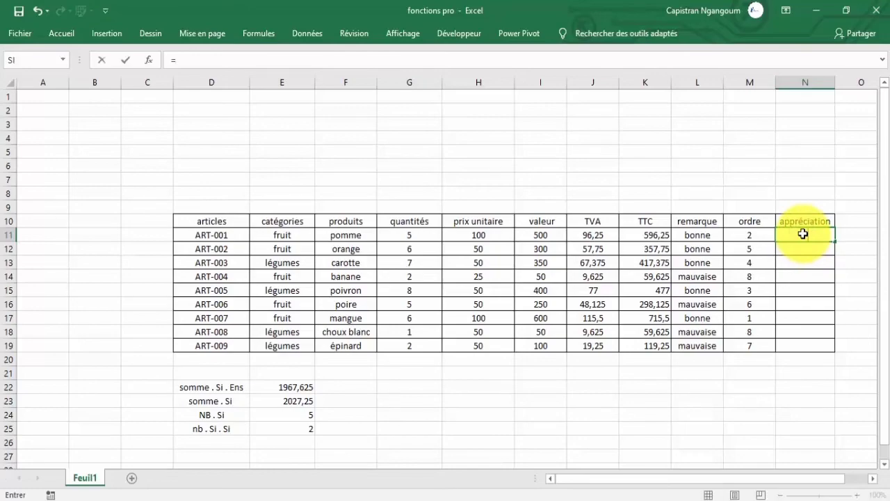
text(si)
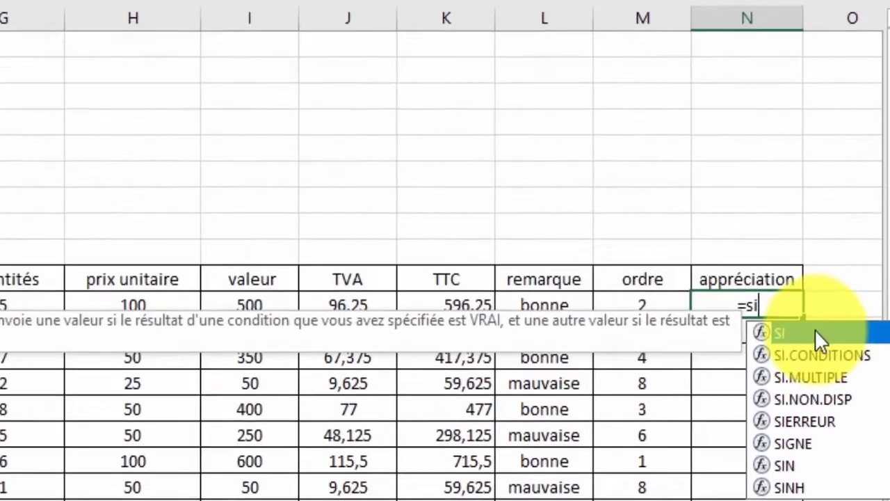
double_click(815, 332)
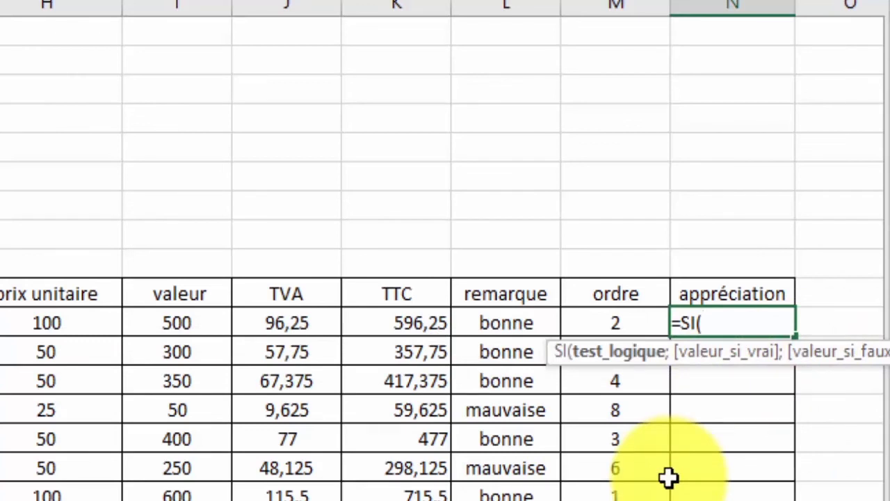
text(et)
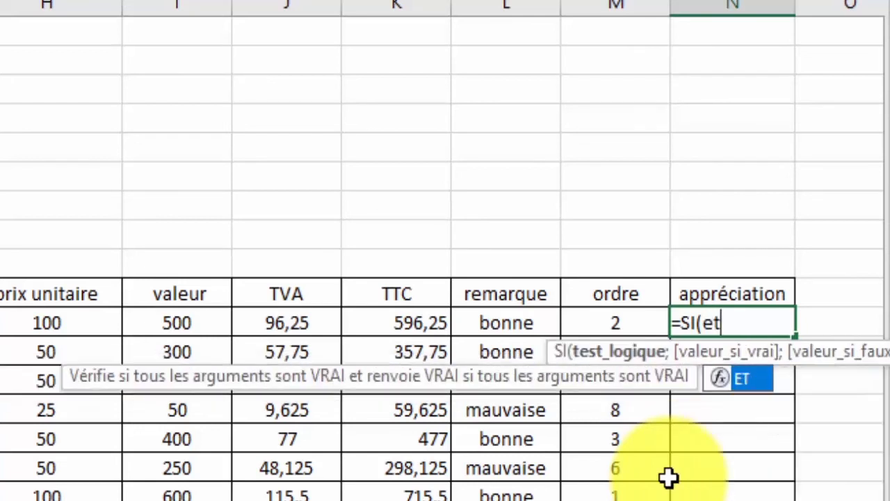
double_click(756, 379)
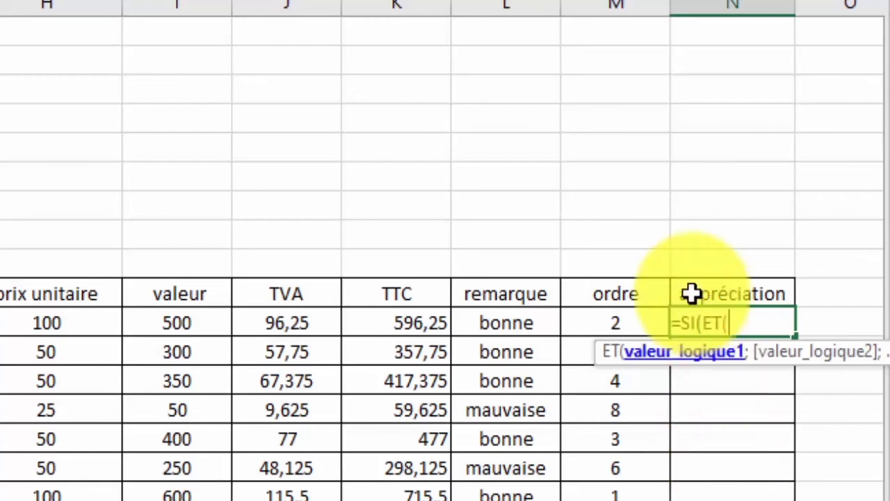
Enter M11<=1 as the first condition of the ET function in N11.
click(619, 321)
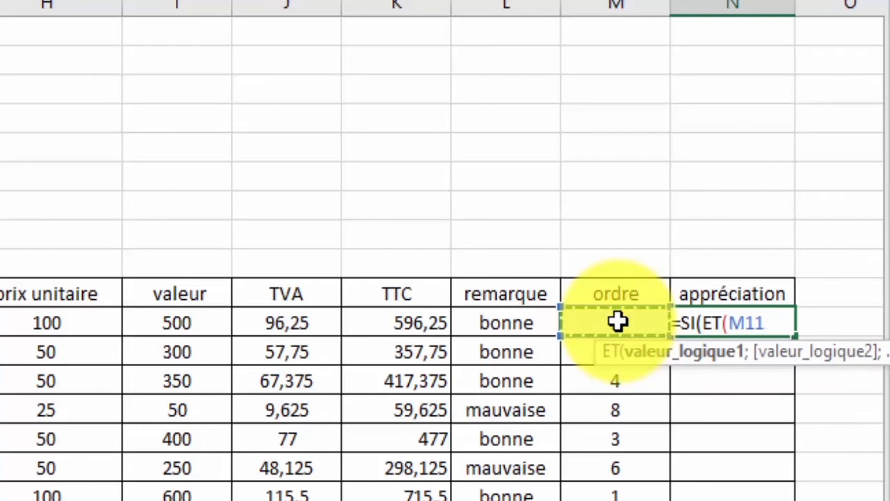
text(>)
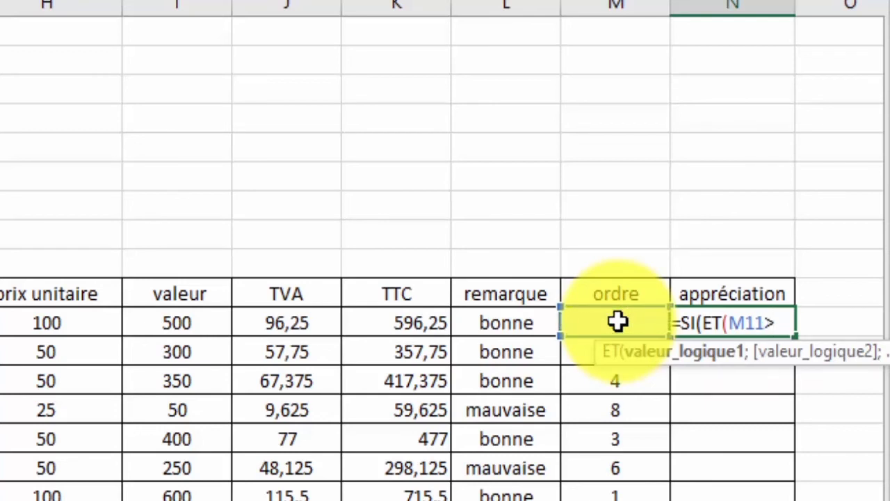
key(BackSpace)
text(<1)
key(BackSpace)
text(=1;)
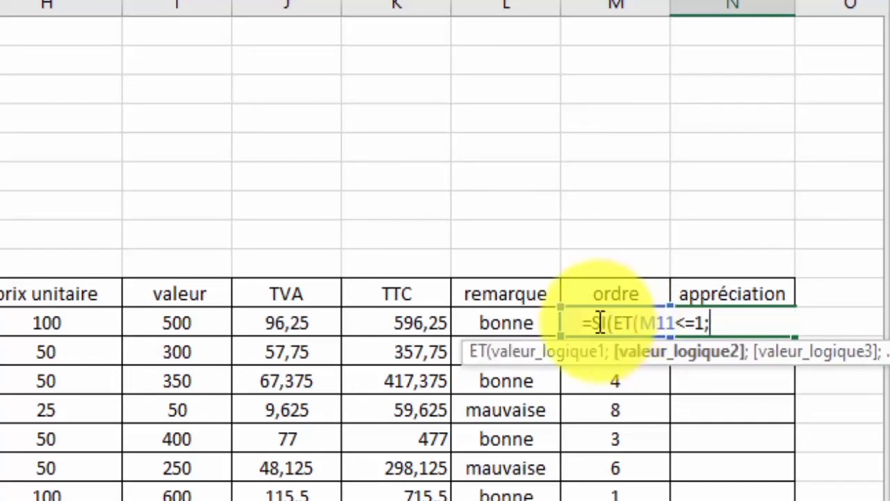
Begin the second ET condition with M11 and correct the first condition to M11>=1.
click(600, 323)
text(m11)
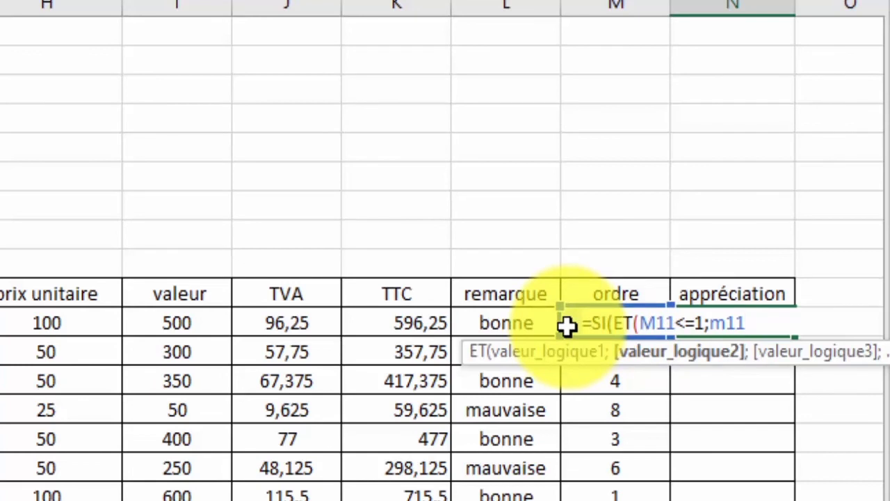
click(685, 319)
key(BackSpace)
text(>)
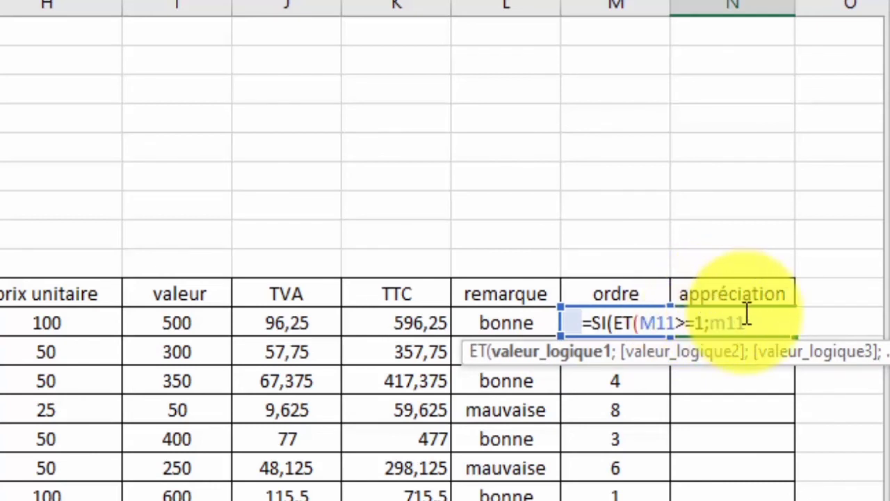
Complete the second ET condition as M11<=3 and close the ET function.
click(765, 320)
text(>)
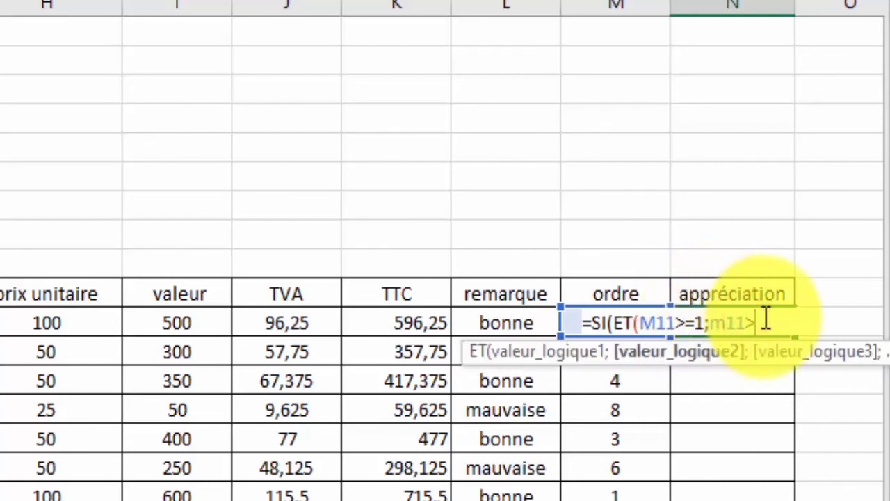
key(BackSpace)
text(<=3))
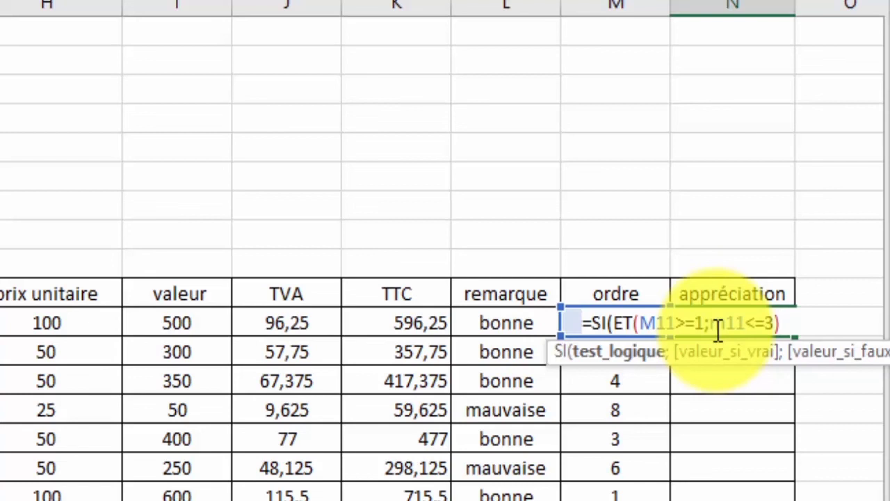
Add "tres bien" as the value the SI formula in N11 returns when the test is true.
text(;)
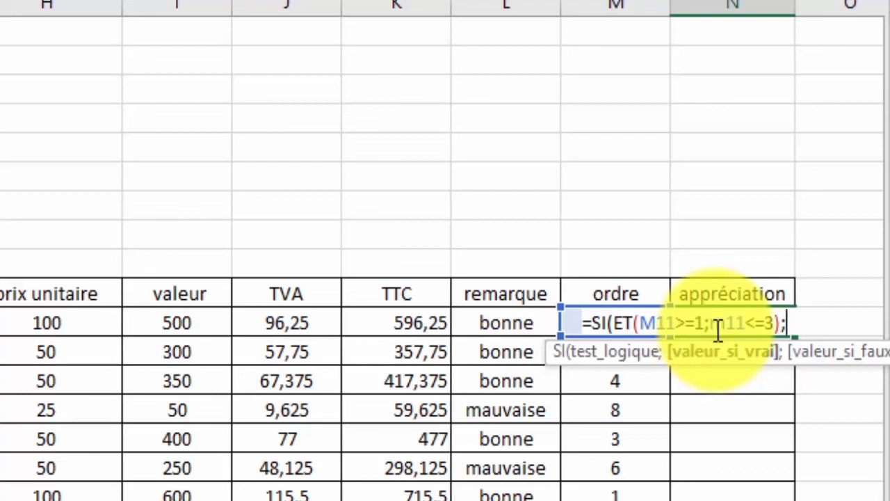
text("tres bien)
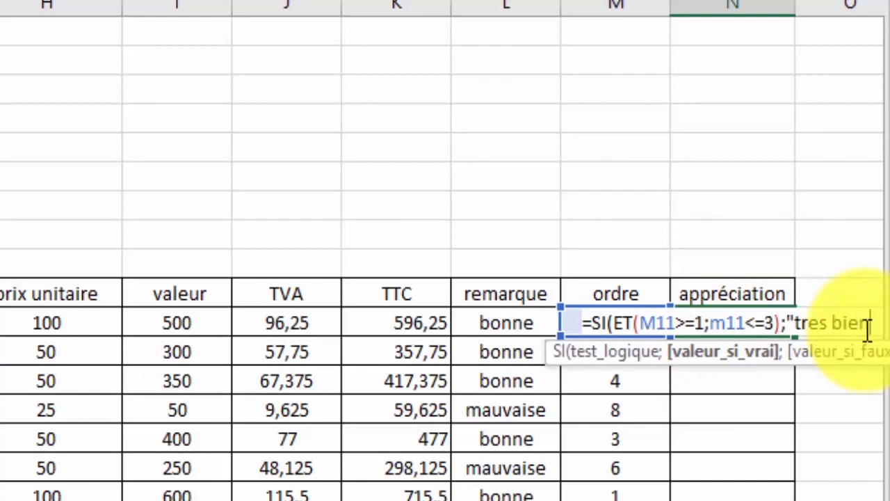
text(";)
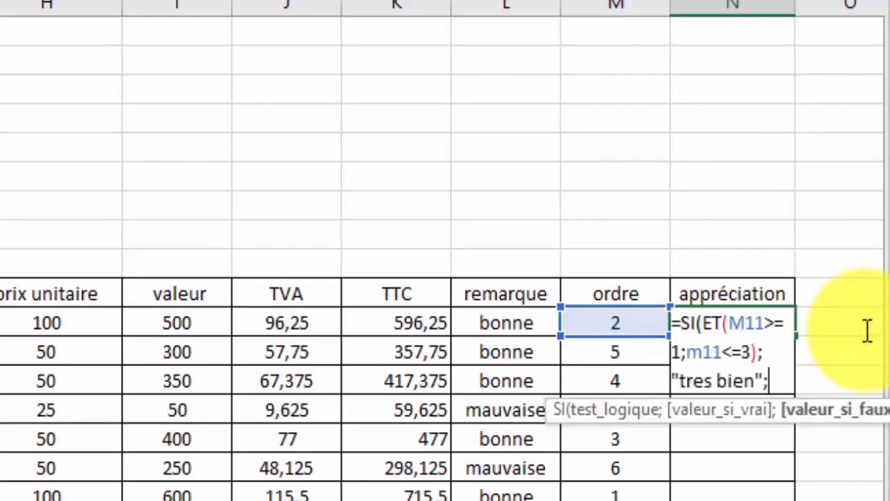
text(")
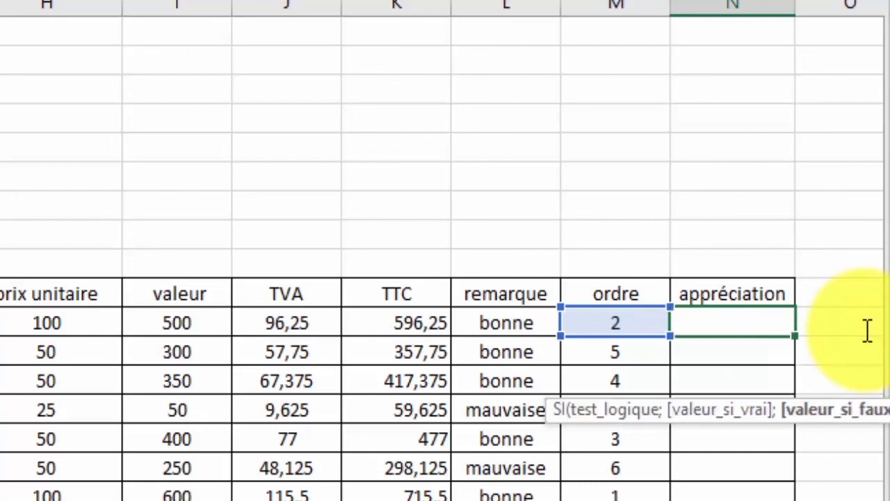
text(mauvaise)
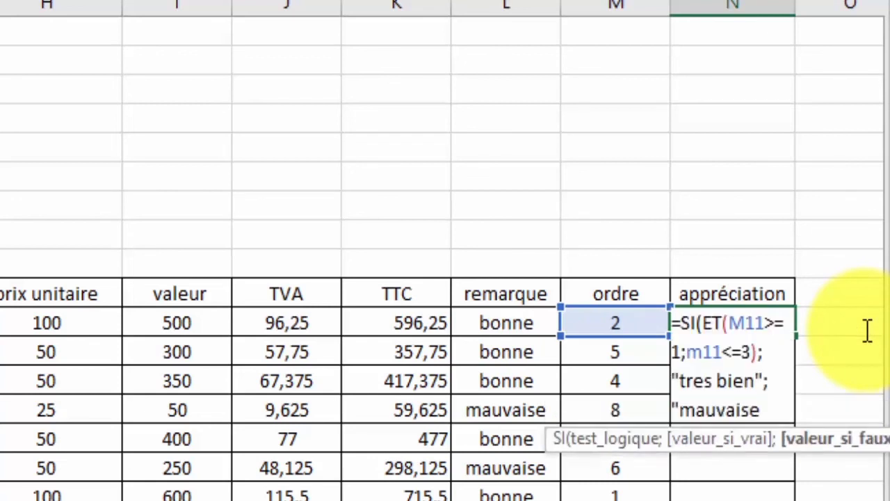
text("))
Finish the SI formula with "mauvaise" as the false value and fill it from N11 down to N19.
key(Return)
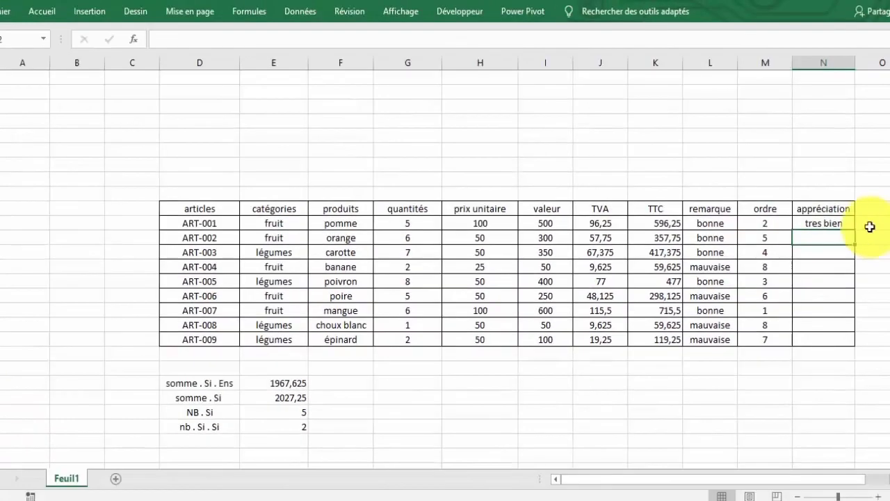
click(846, 224)
drag(854, 230, 828, 340)
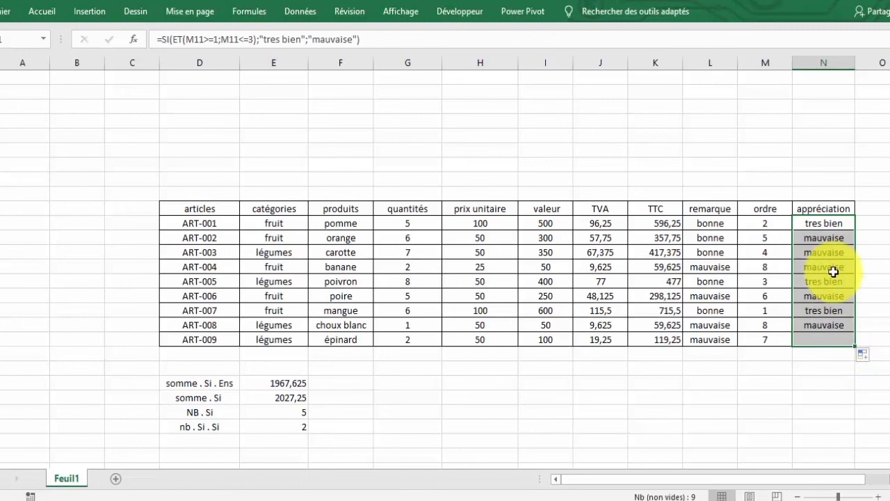
Check the appréciation results in N11:N19 against the rankings in the ordre column.
click(824, 223)
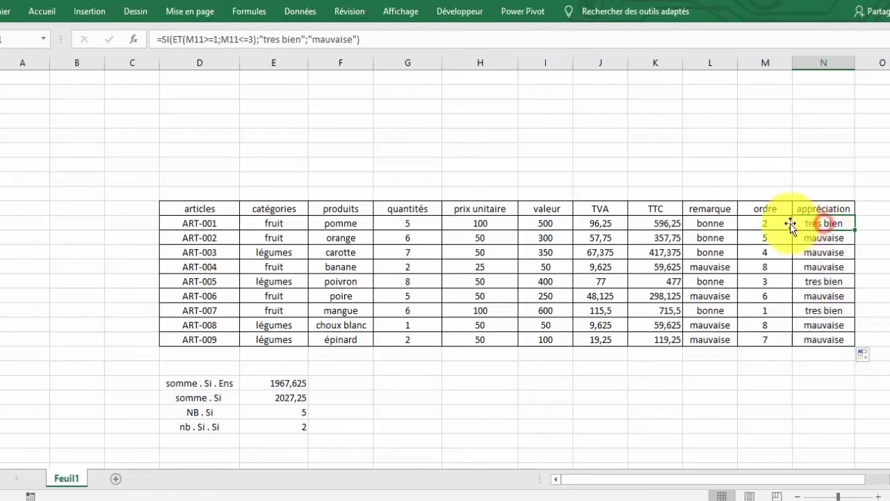
click(770, 281)
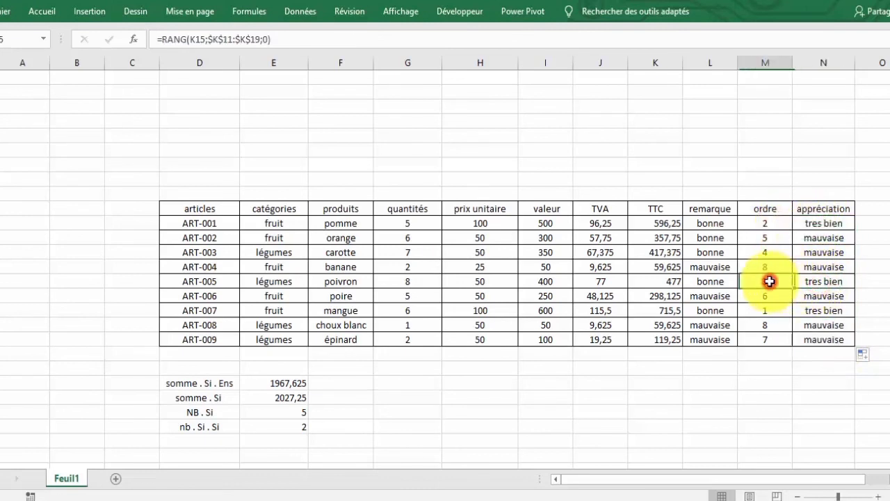
click(815, 304)
click(777, 307)
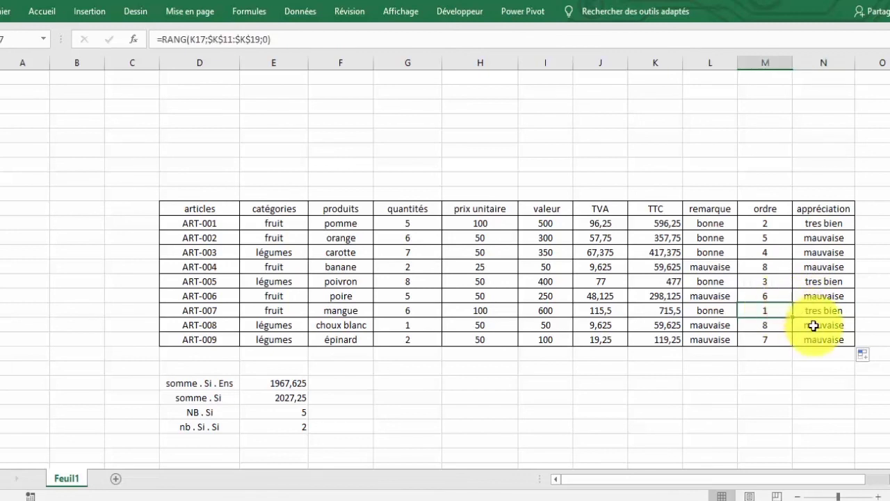
click(824, 236)
click(823, 252)
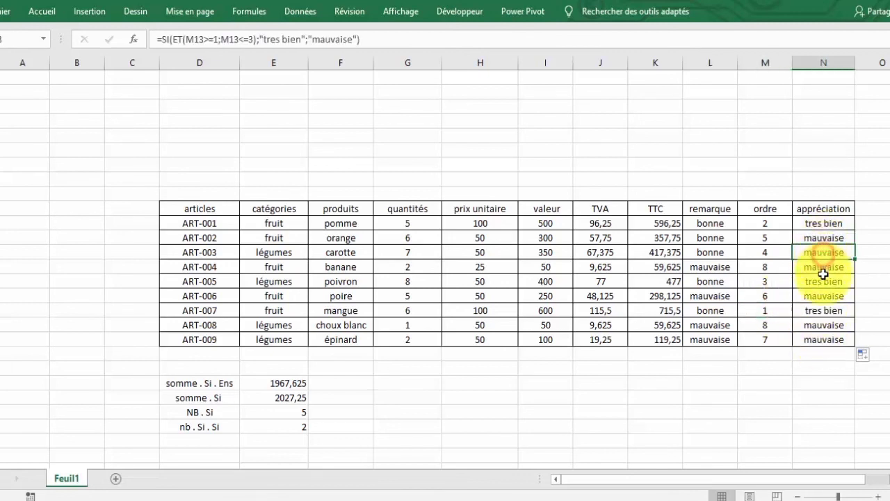
click(823, 271)
click(823, 283)
click(823, 299)
click(824, 313)
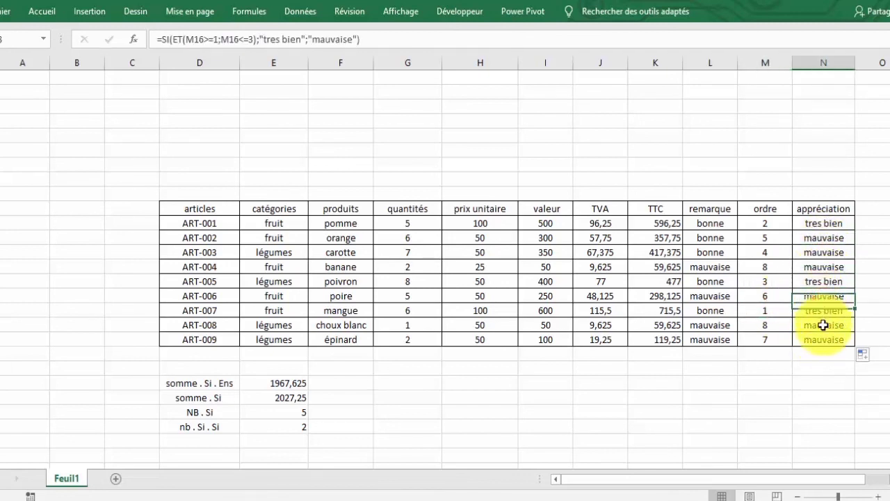
click(823, 325)
click(824, 340)
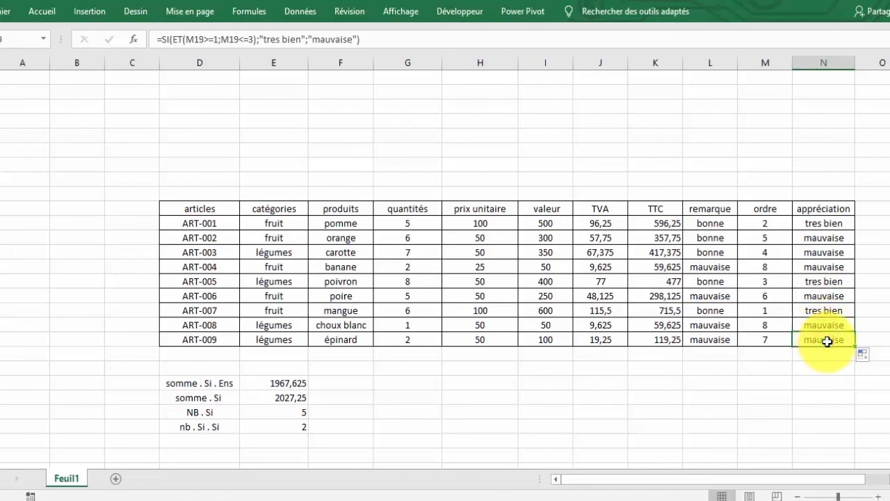